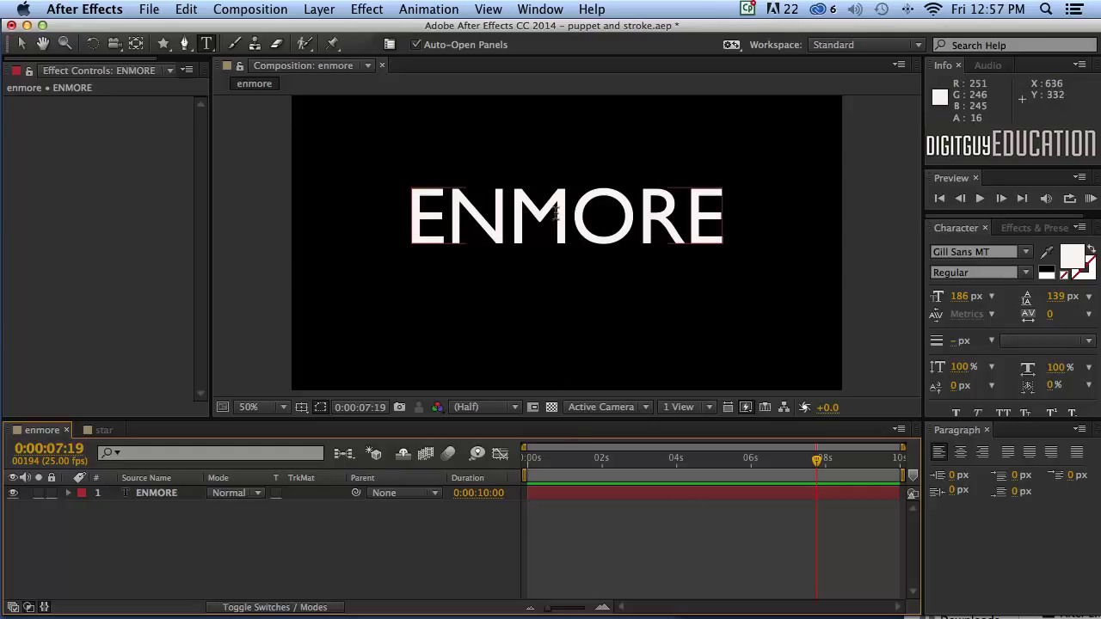
Shift the ENMORE text layer a few pixels down and to the right.
click(557, 215)
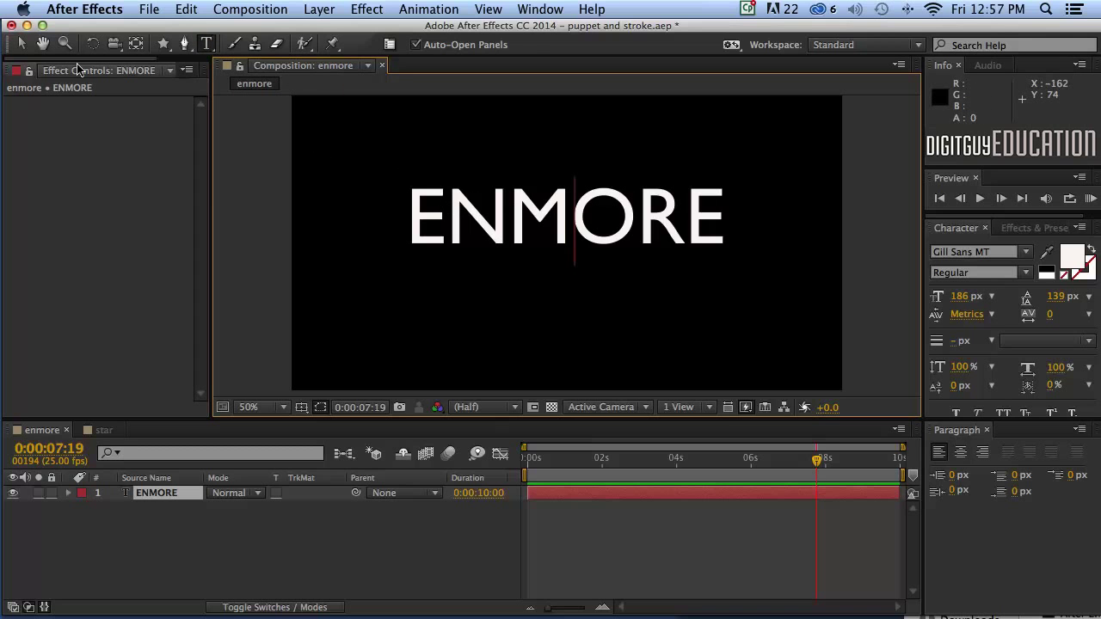
click(18, 43)
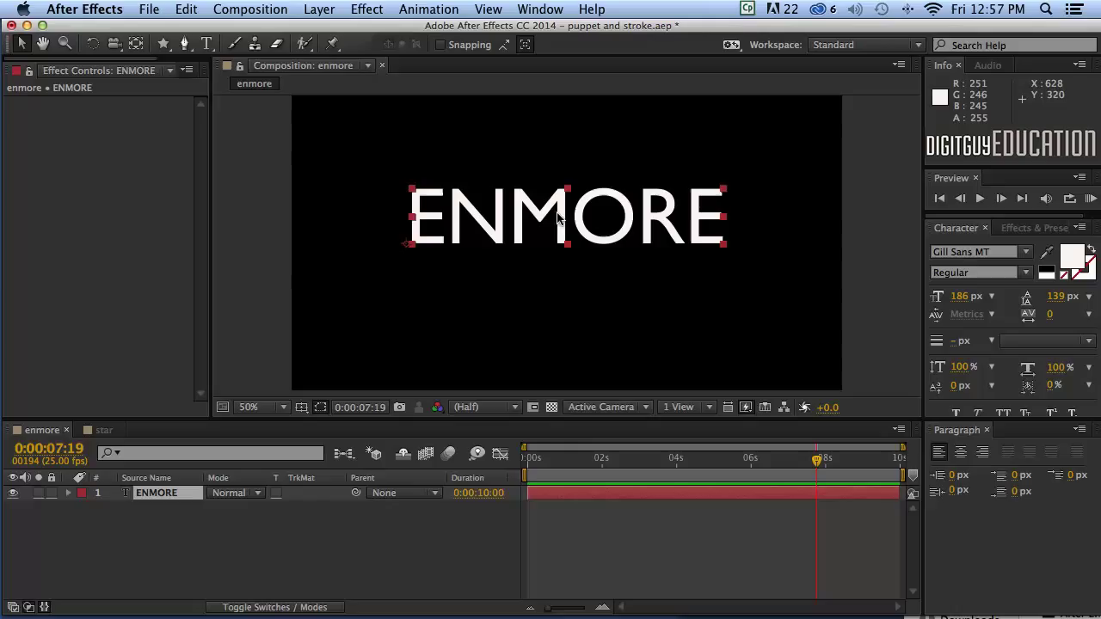
drag(561, 222, 566, 228)
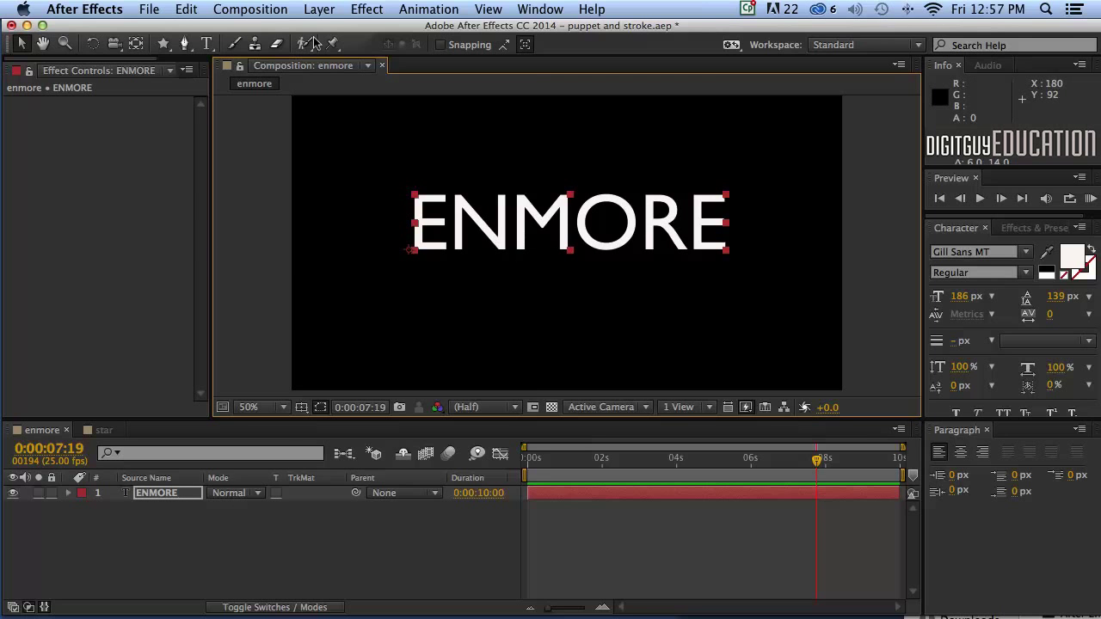
Run Layer > Create Masks from Text on the ENMORE text layer.
click(311, 9)
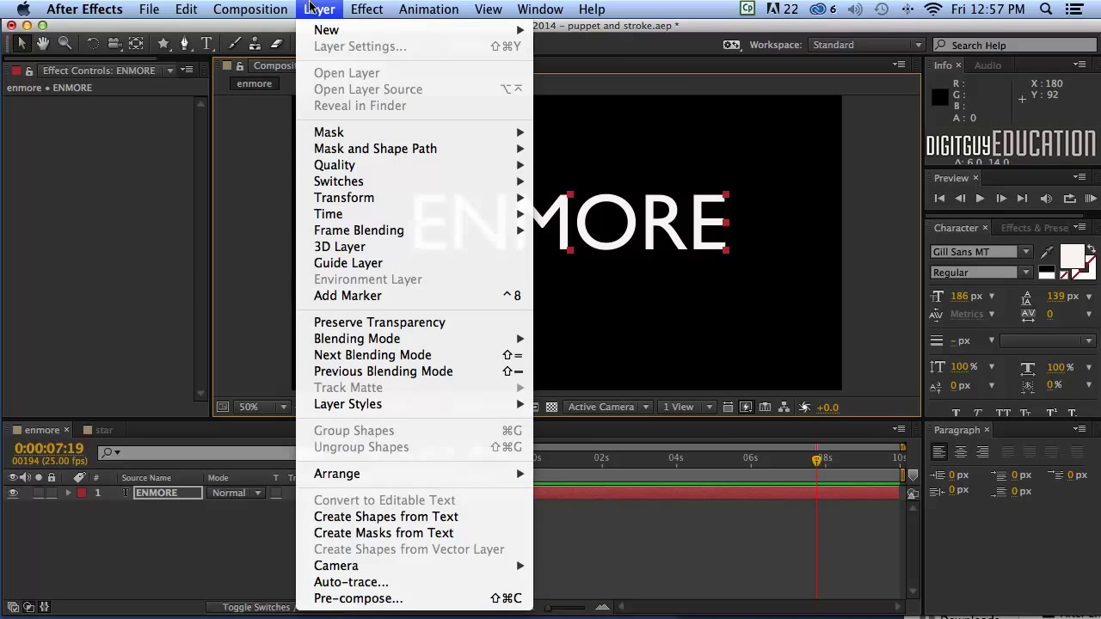
click(365, 534)
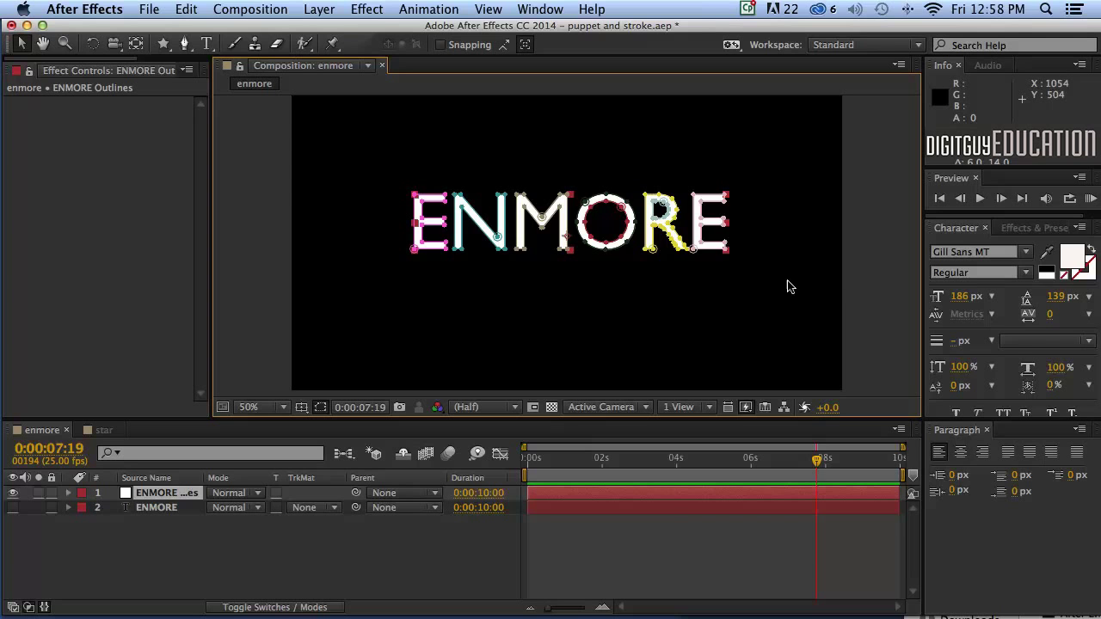
Apply Stroke to ENMORE Outlines: All Masks, Stroke Sequentially, On Transparent, brush size 4.0.
click(1029, 227)
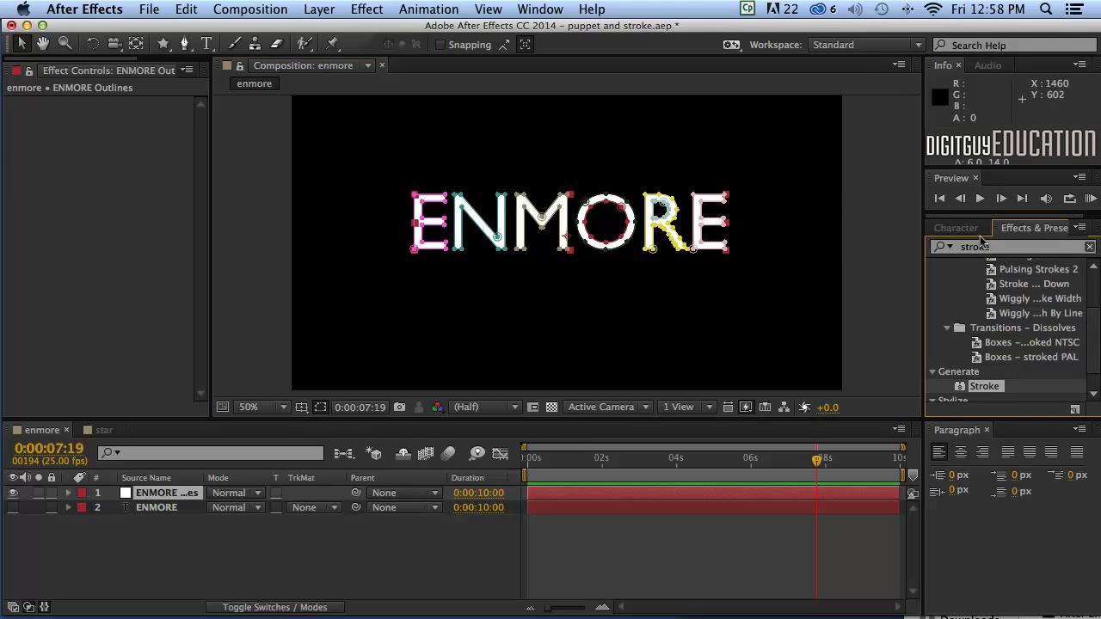
drag(960, 385, 669, 239)
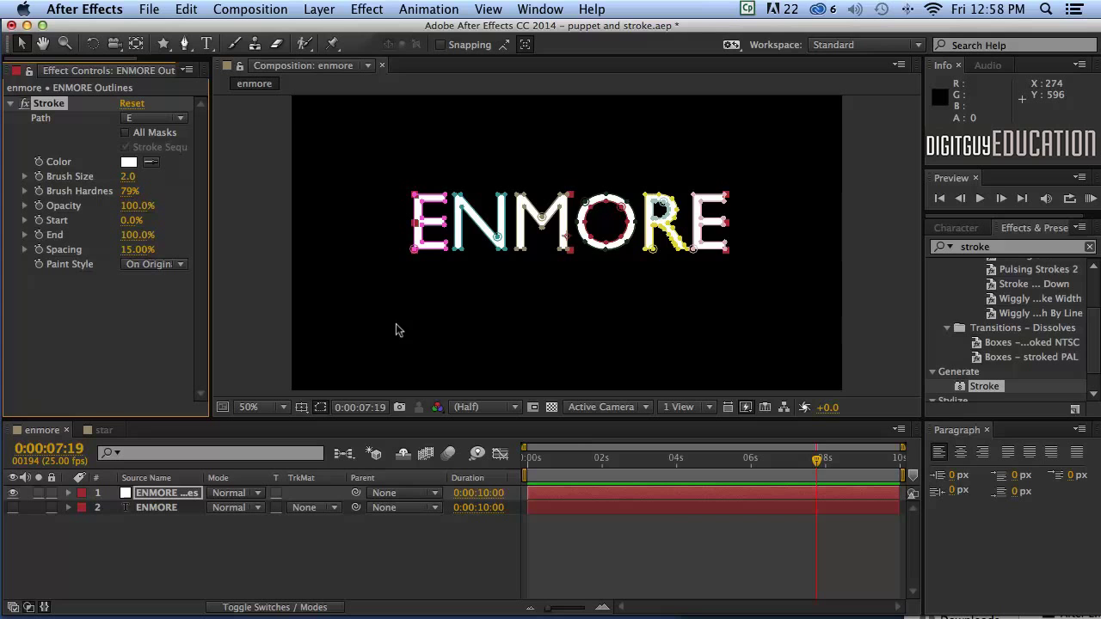
click(125, 134)
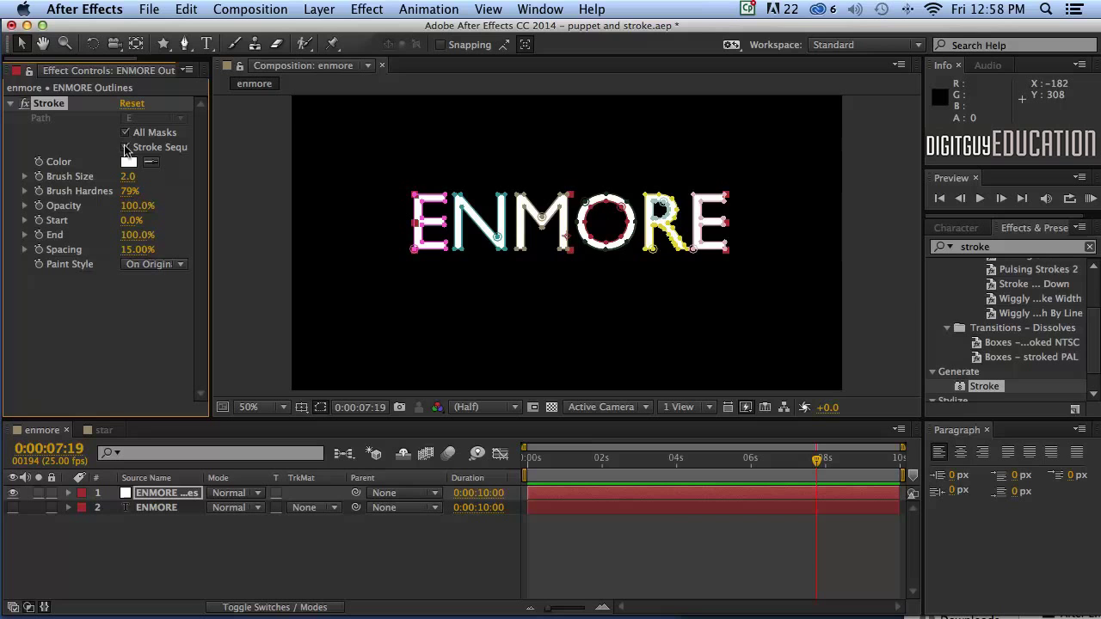
click(126, 148)
click(144, 264)
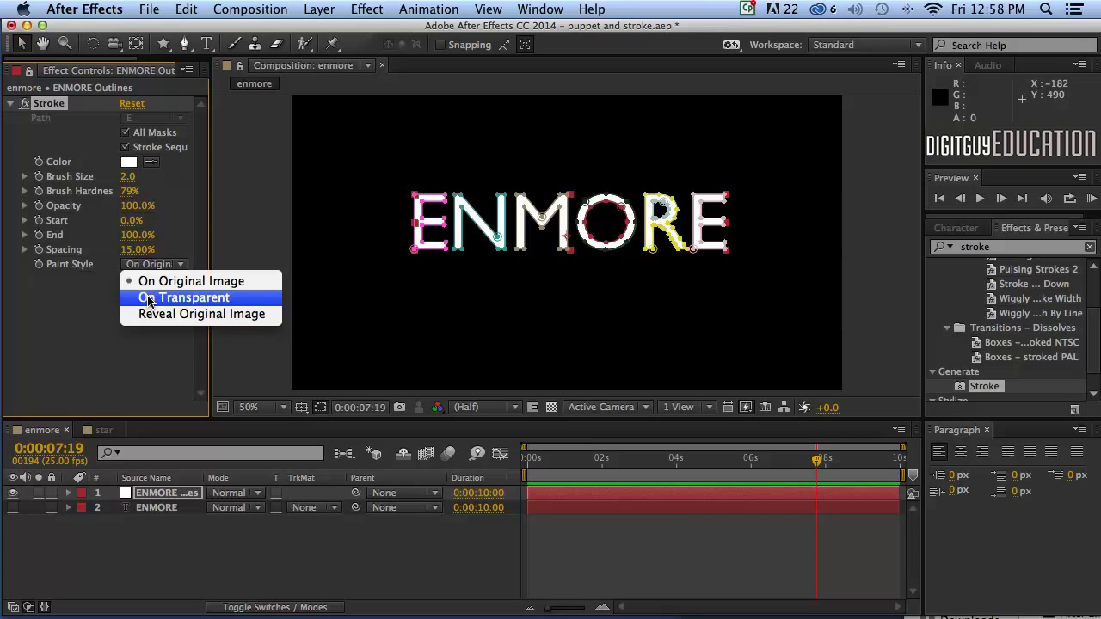
click(148, 298)
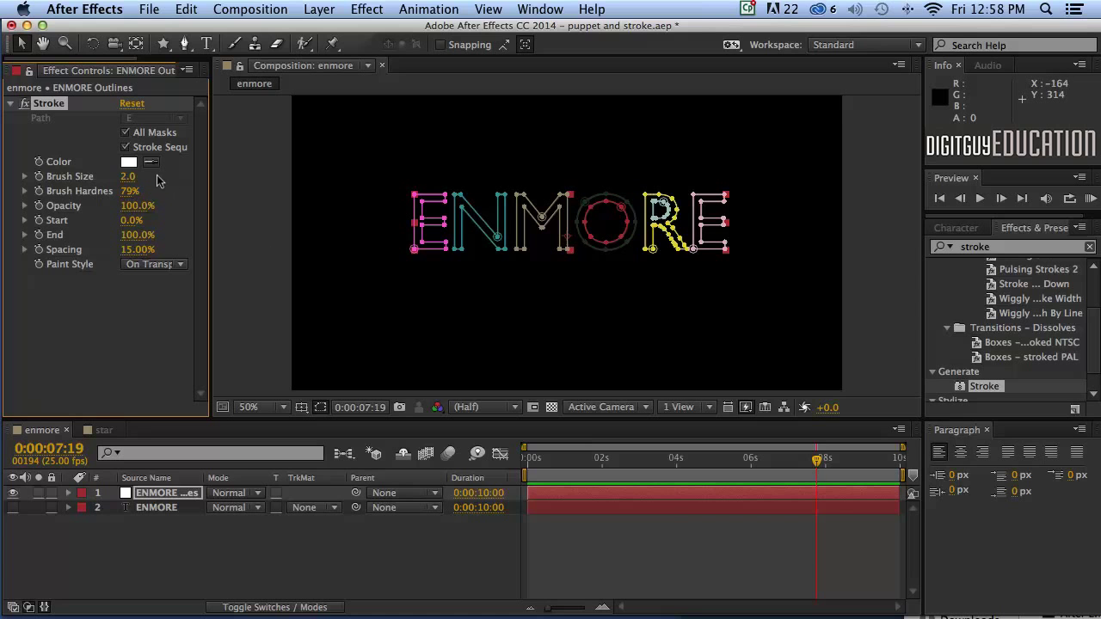
drag(125, 175, 135, 175)
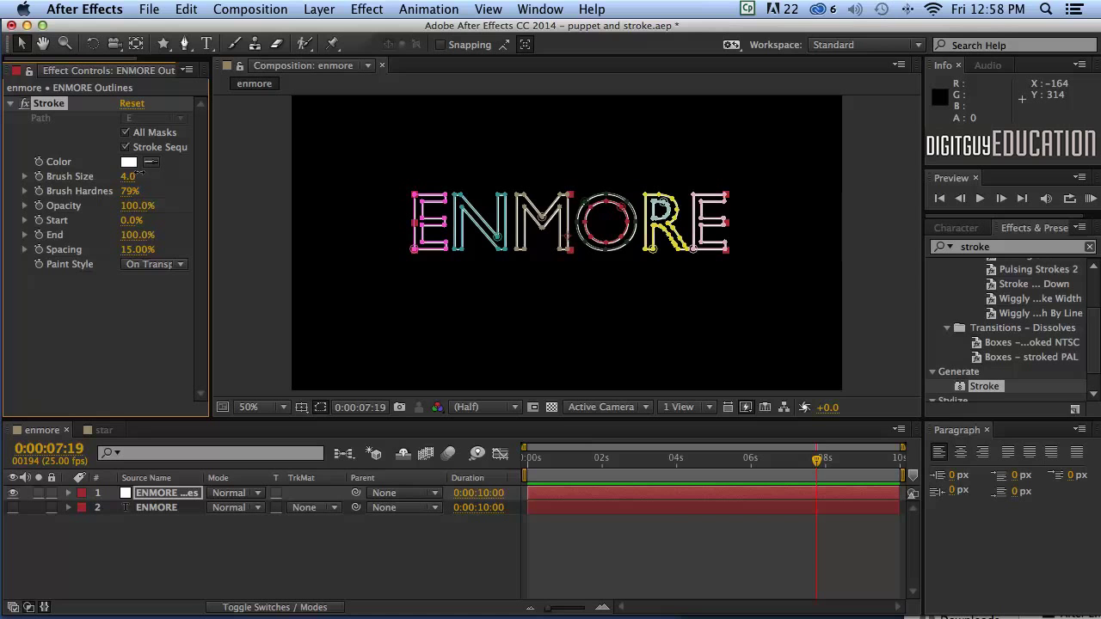
click(248, 234)
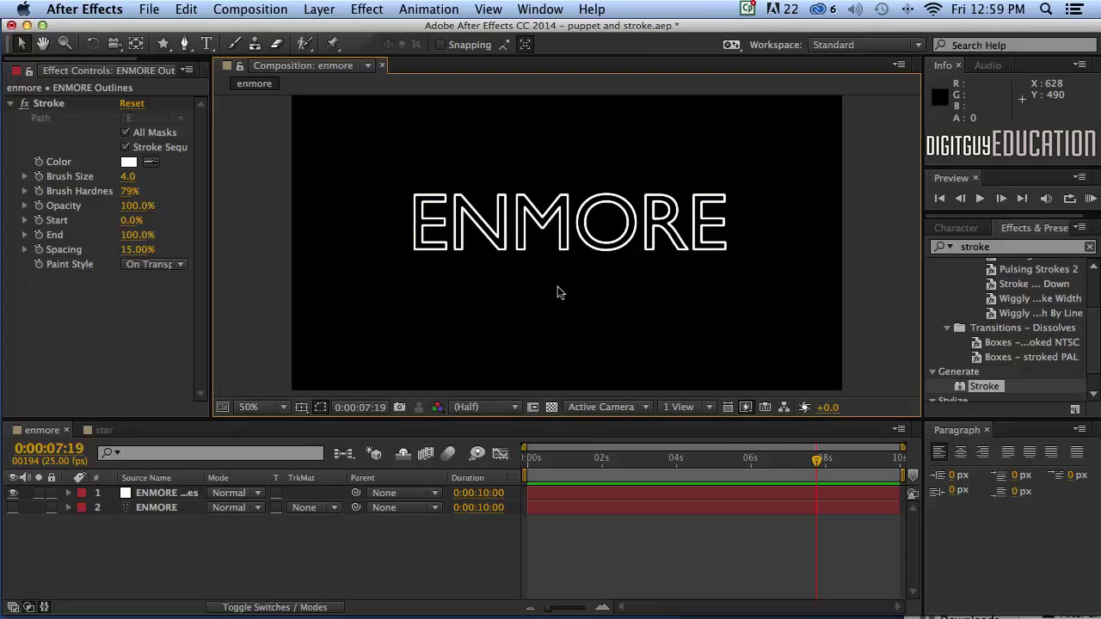
Keyframe Stroke End at 0% at 0:00 and 99% at 2:00, then scrub to check.
drag(817, 457, 524, 443)
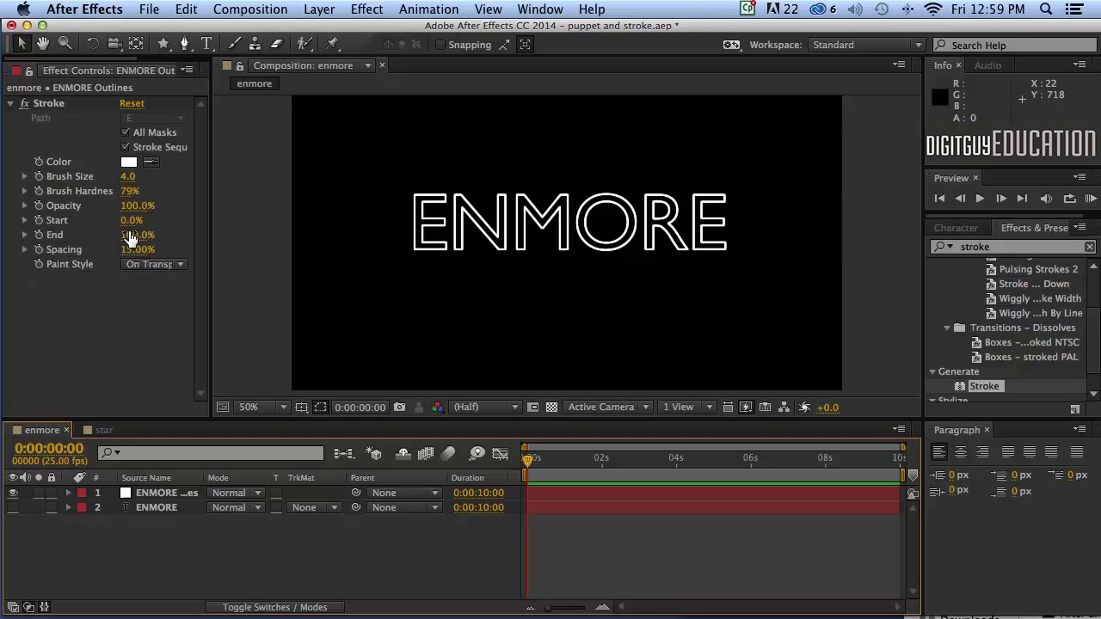
drag(131, 234, 47, 232)
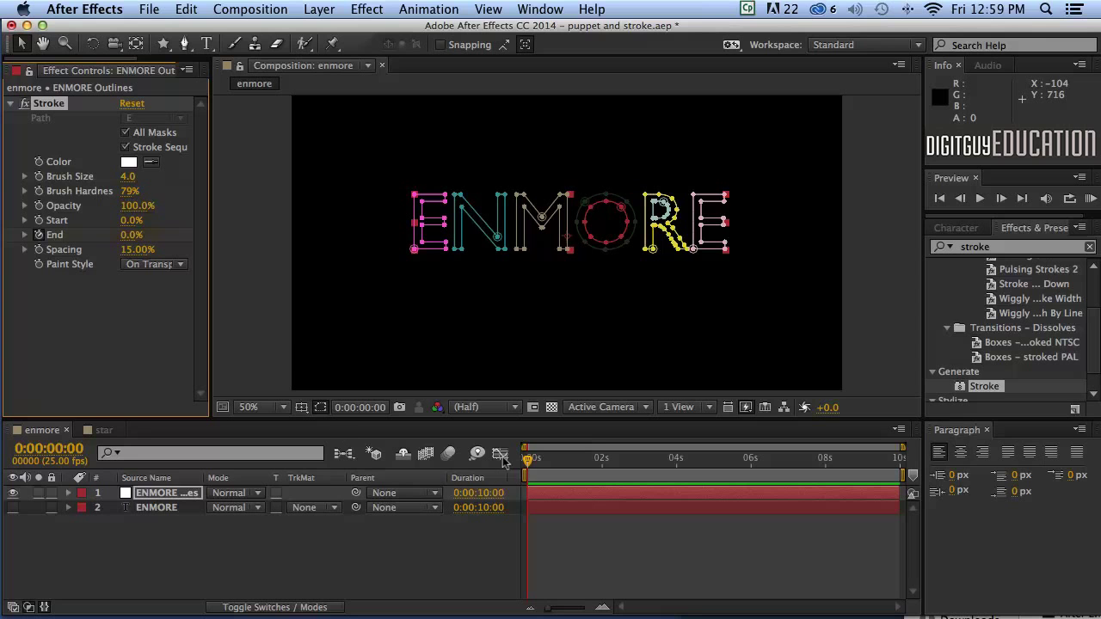
drag(526, 459, 600, 458)
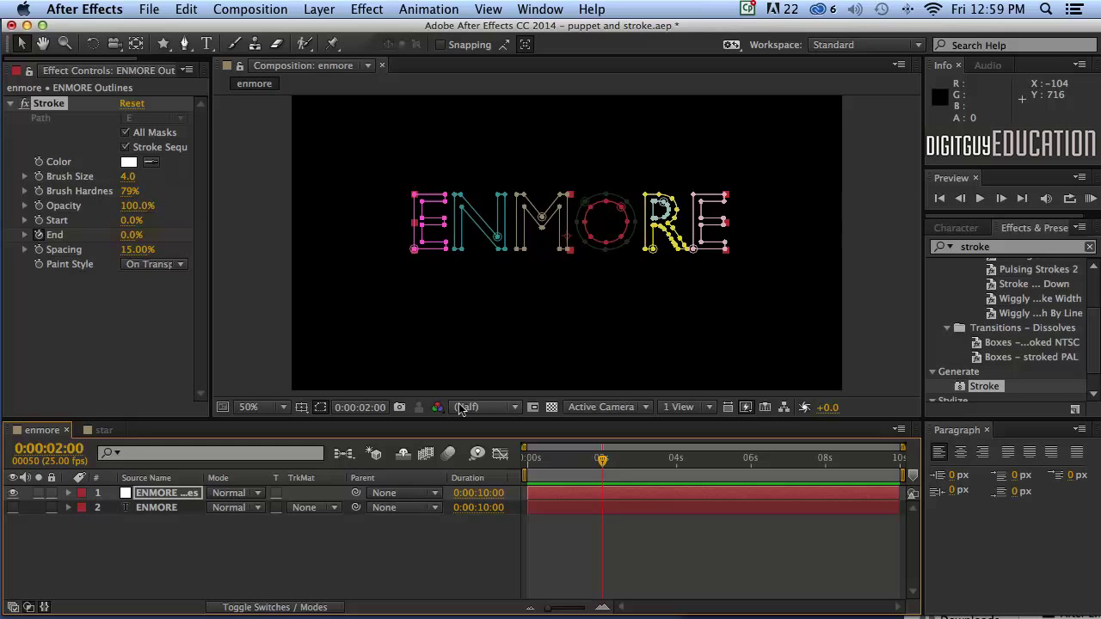
drag(129, 235, 213, 235)
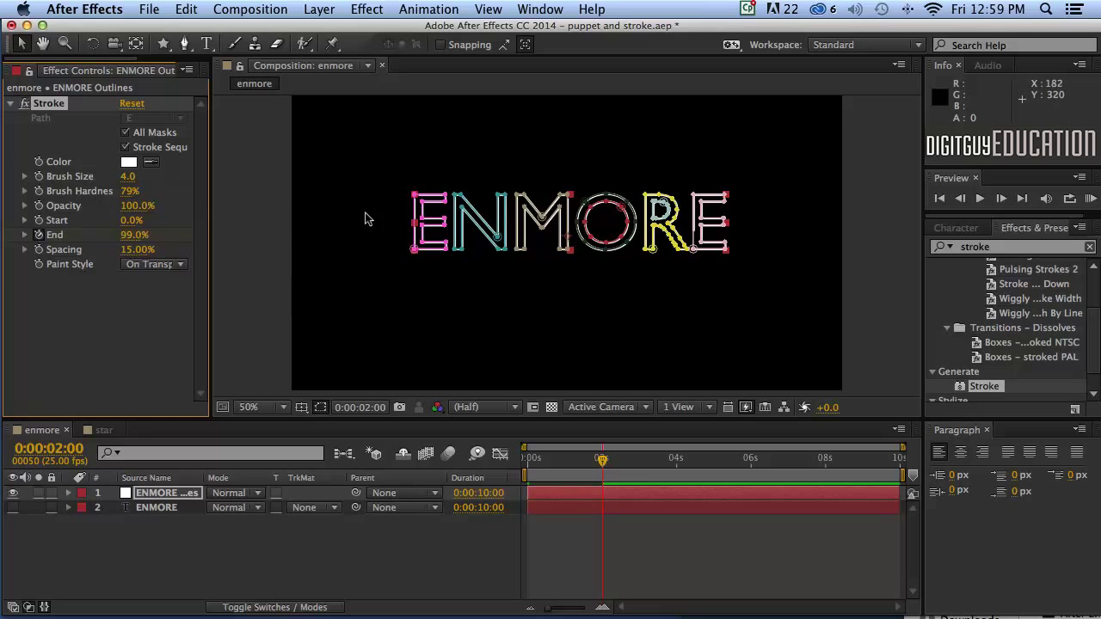
mouse_move(592, 456)
mouse_down()
mouse_move(601, 459)
mouse_move(524, 459)
mouse_move(597, 461)
mouse_up()
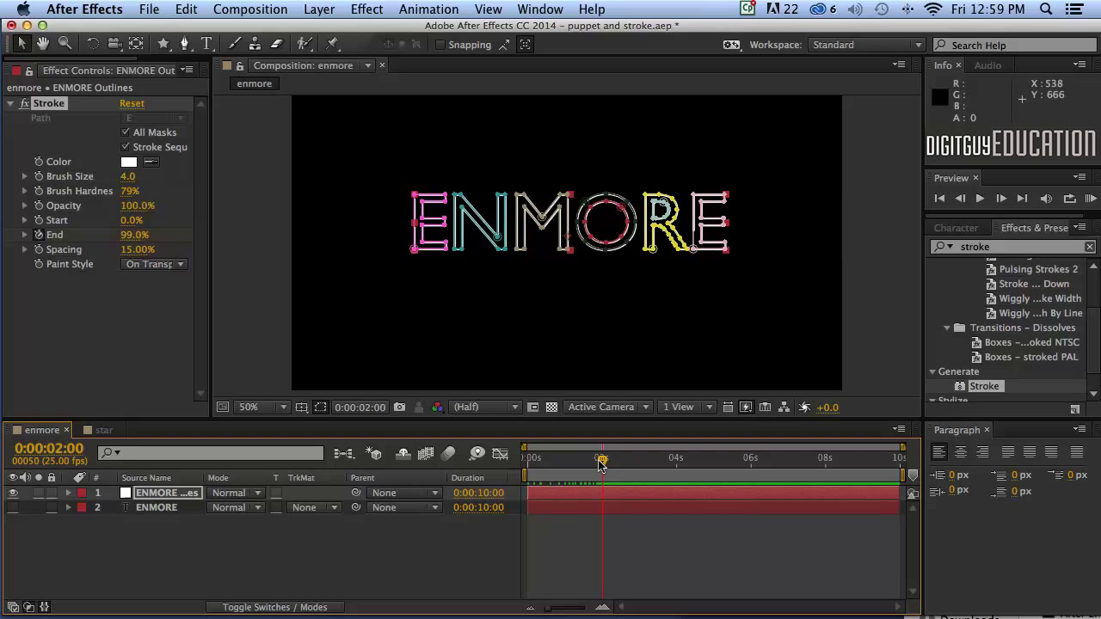
Show keyframed properties with U and RAM-preview the draw-on from 0:00, then scrub to 2:00.
key(u)
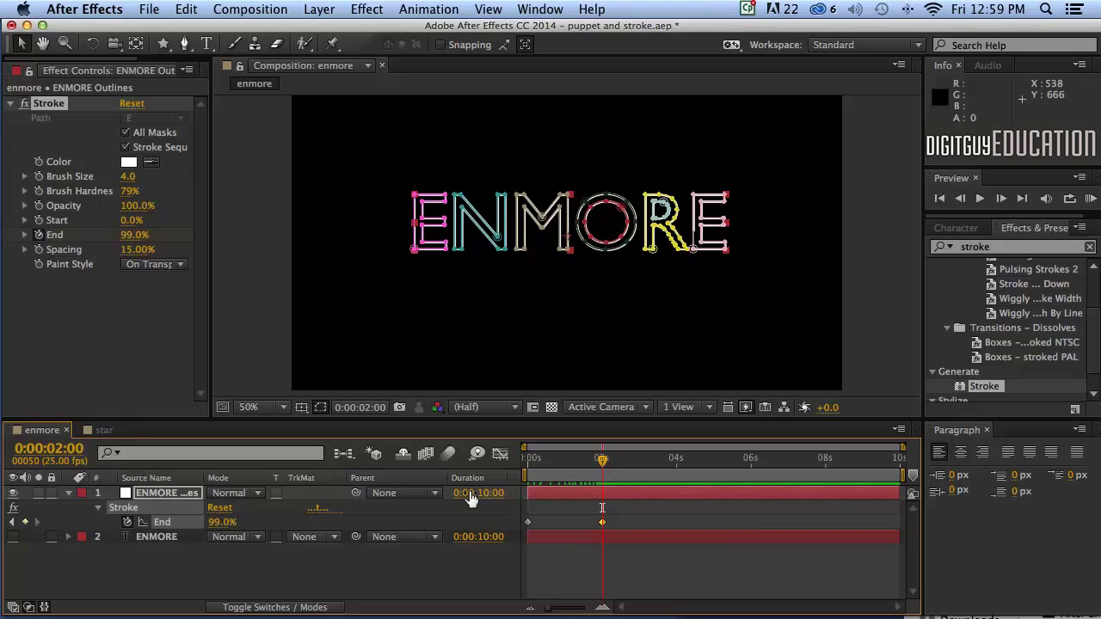
drag(600, 457, 519, 454)
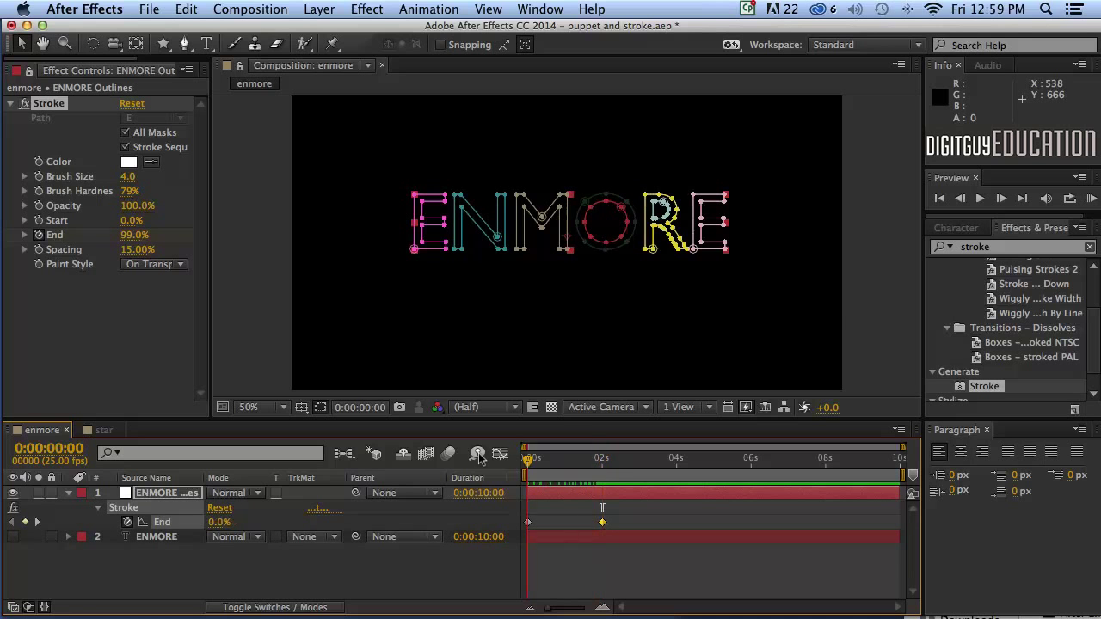
click(939, 198)
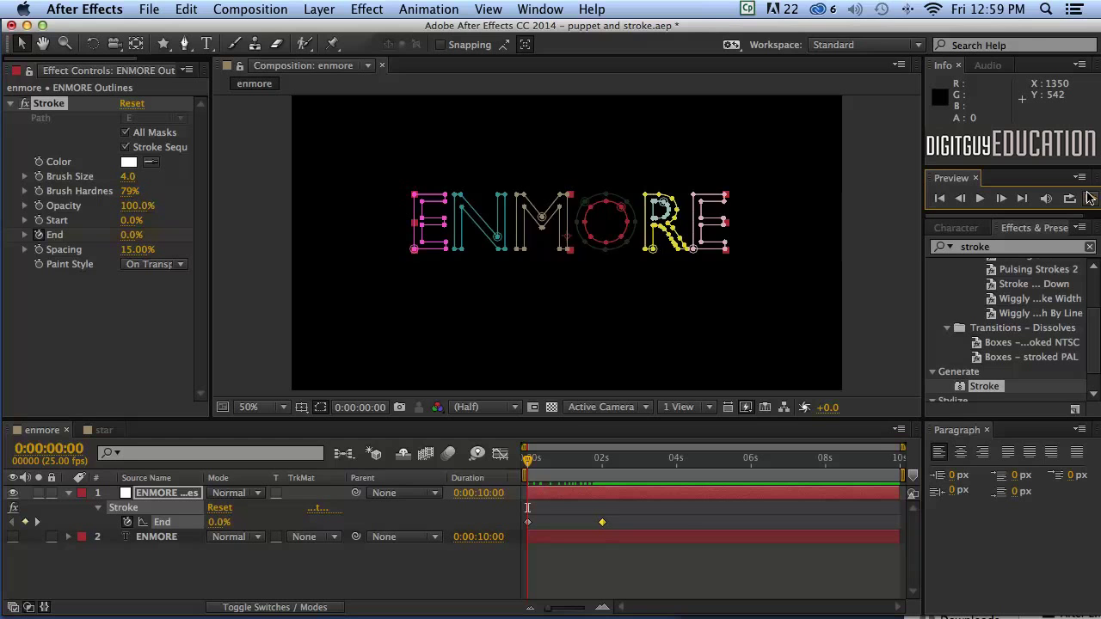
click(1090, 197)
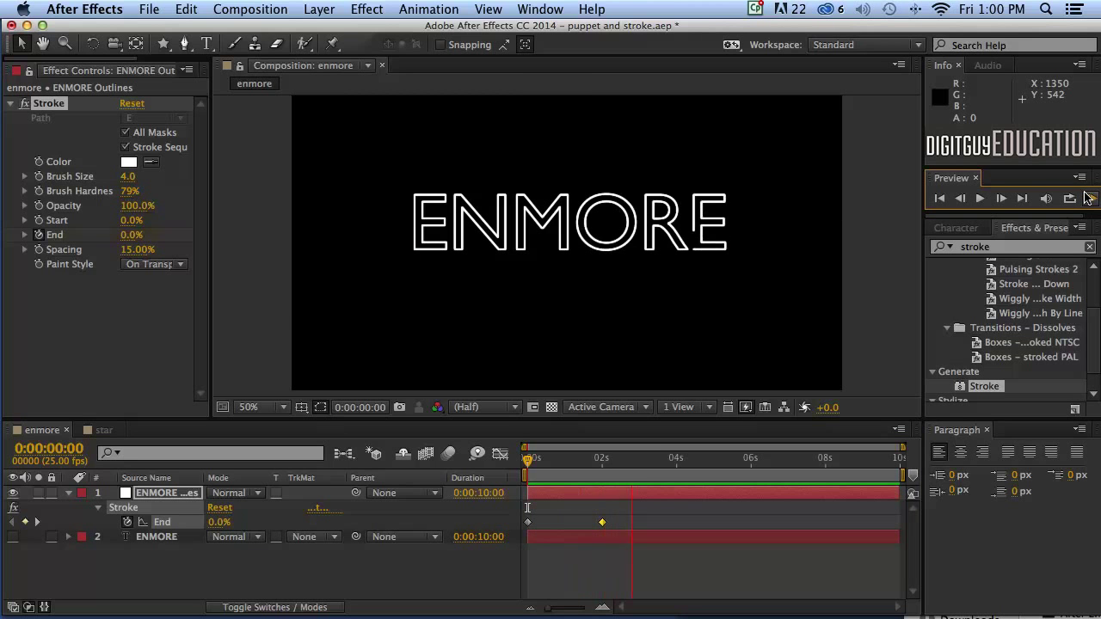
click(647, 514)
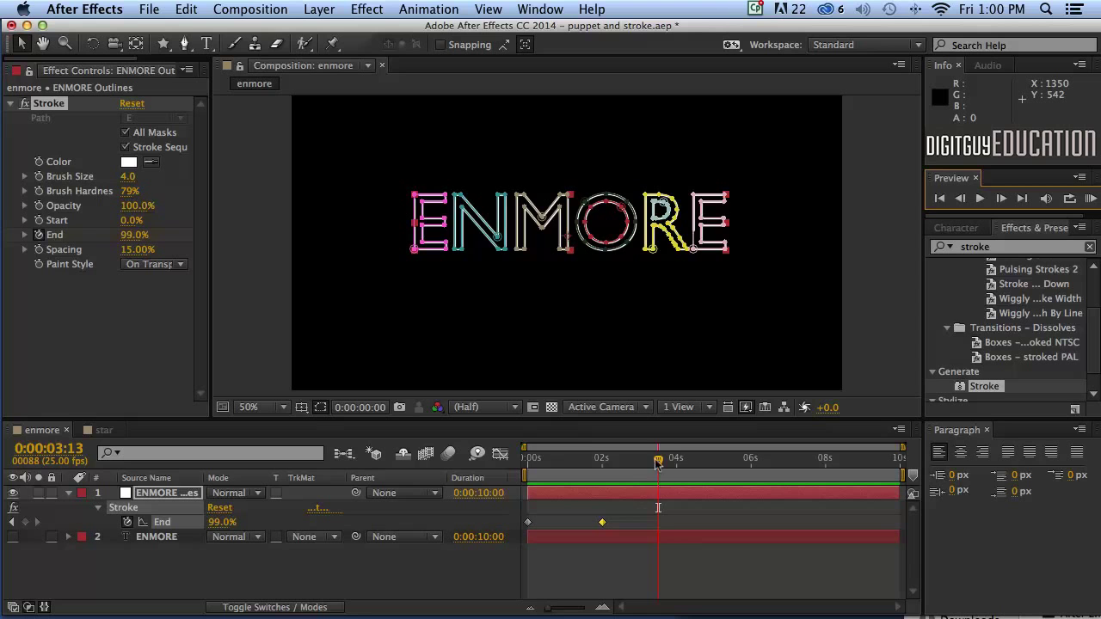
drag(658, 463, 600, 459)
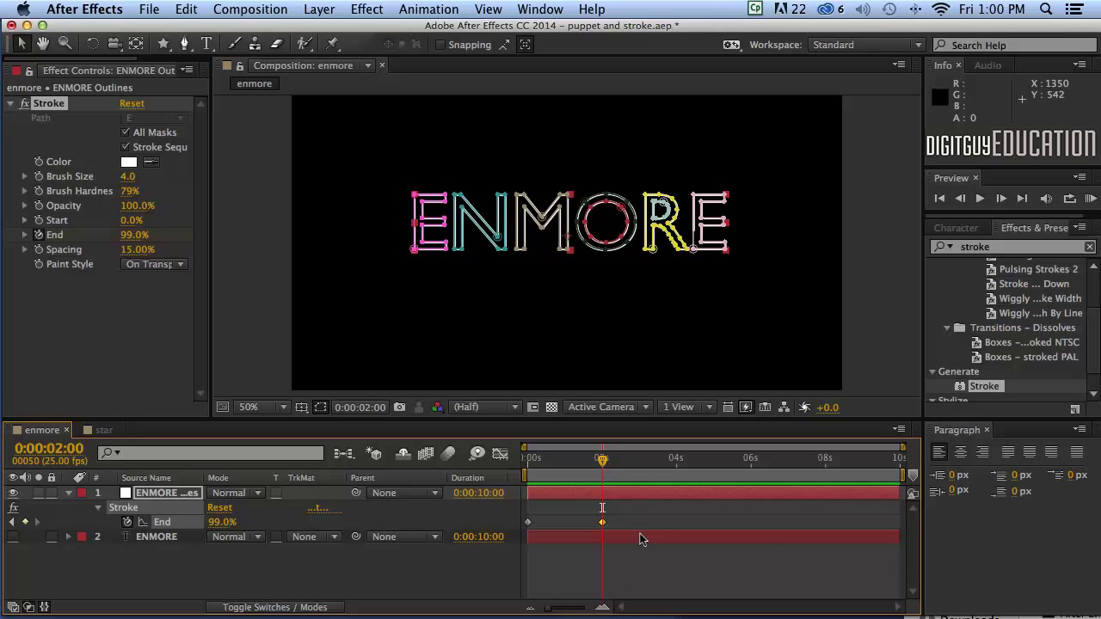
Set a starting white Stroke Color keyframe on ENMORE Outlines and reveal it with U.
click(625, 572)
click(176, 493)
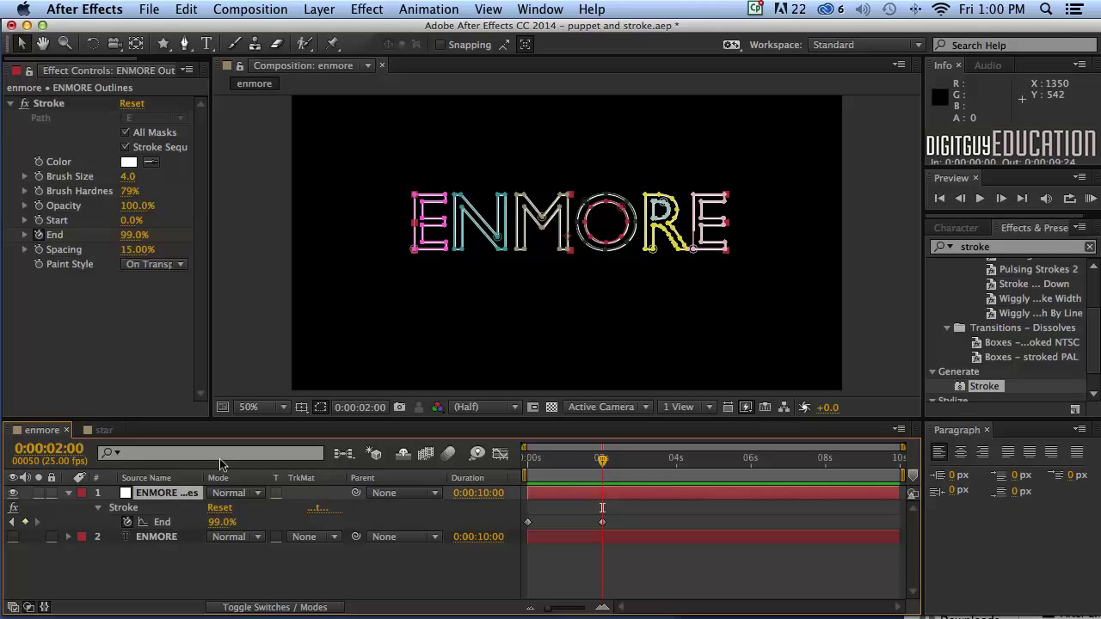
click(36, 162)
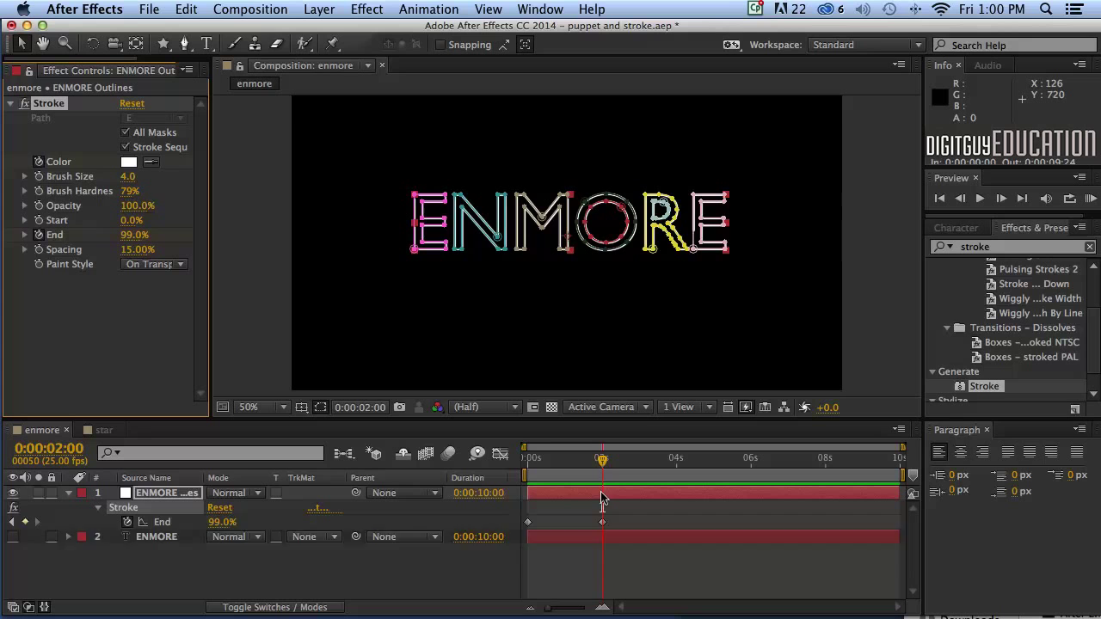
key(u)
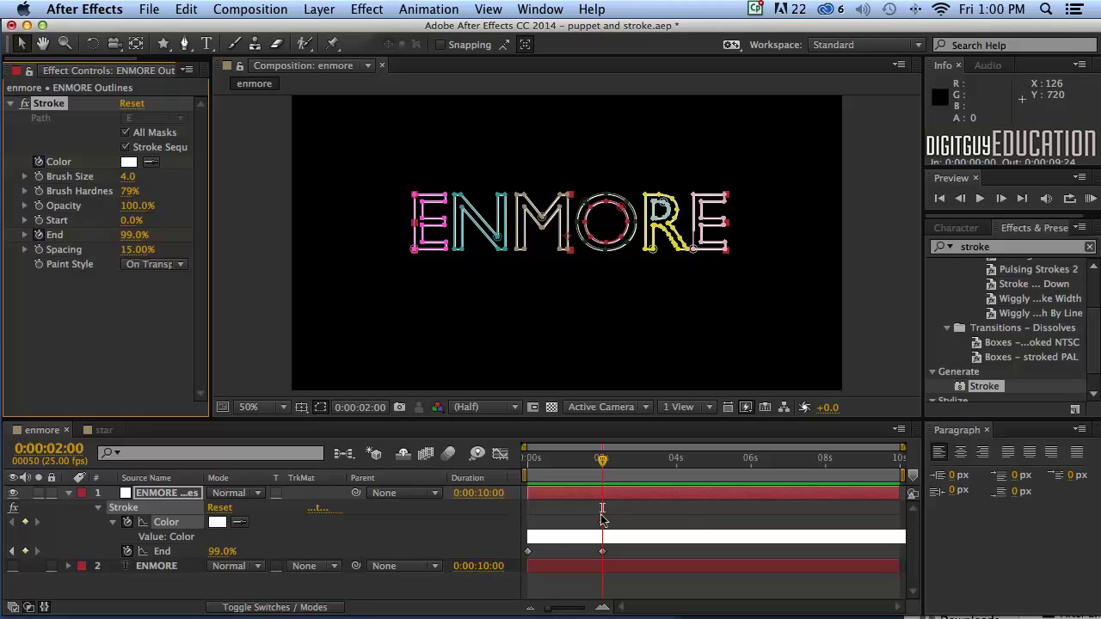
Change Stroke Color to red at 4 seconds, then preview from the start.
drag(607, 464, 675, 465)
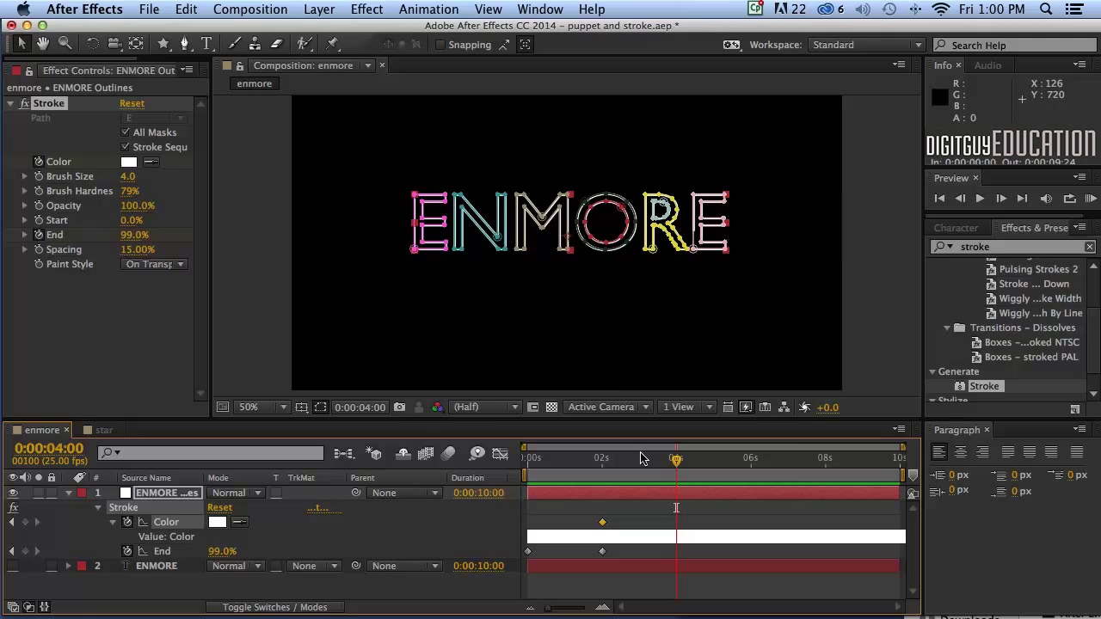
click(127, 163)
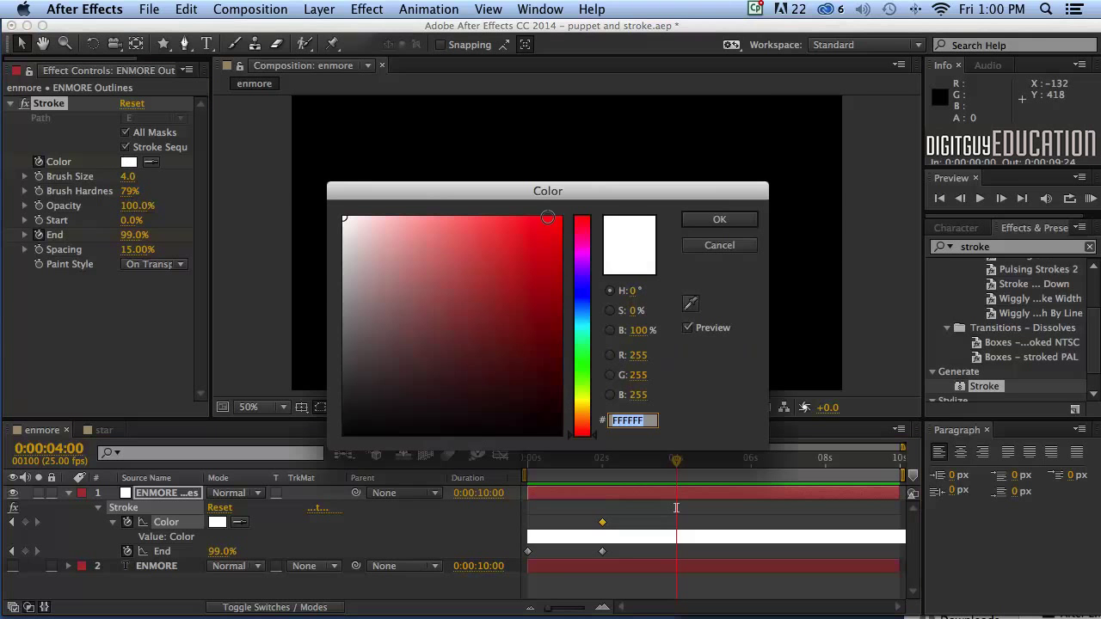
click(559, 216)
click(733, 222)
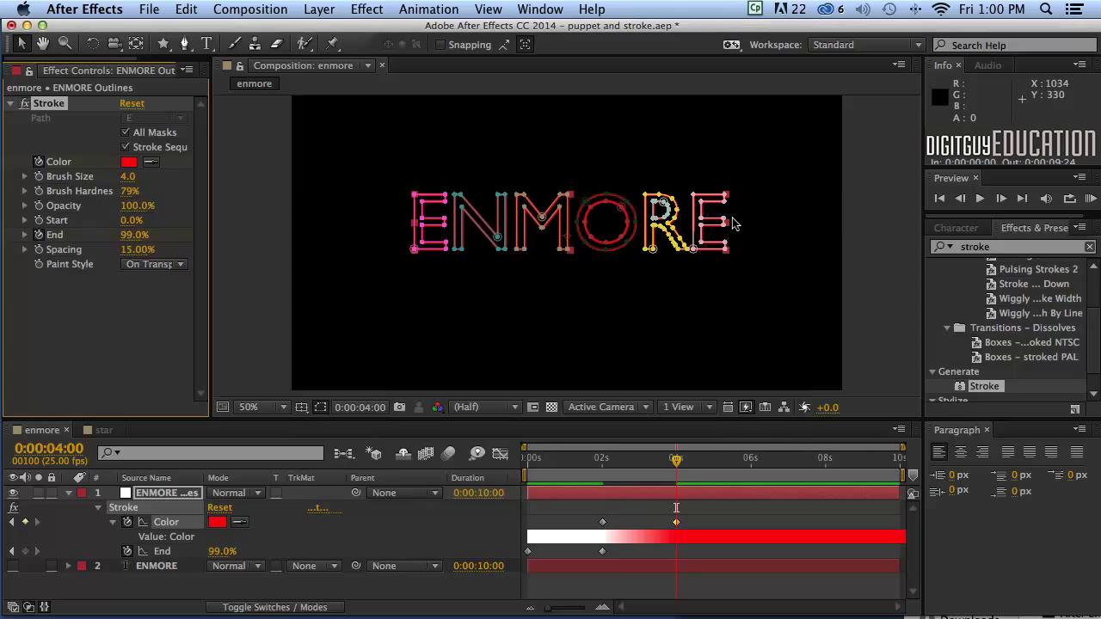
drag(676, 459, 486, 459)
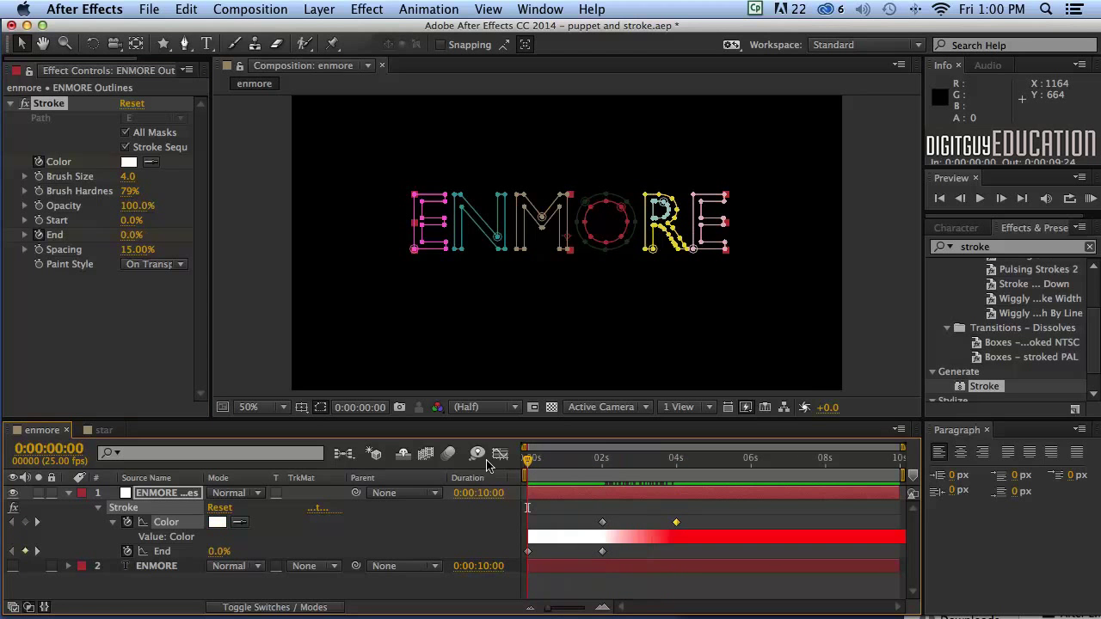
click(1091, 199)
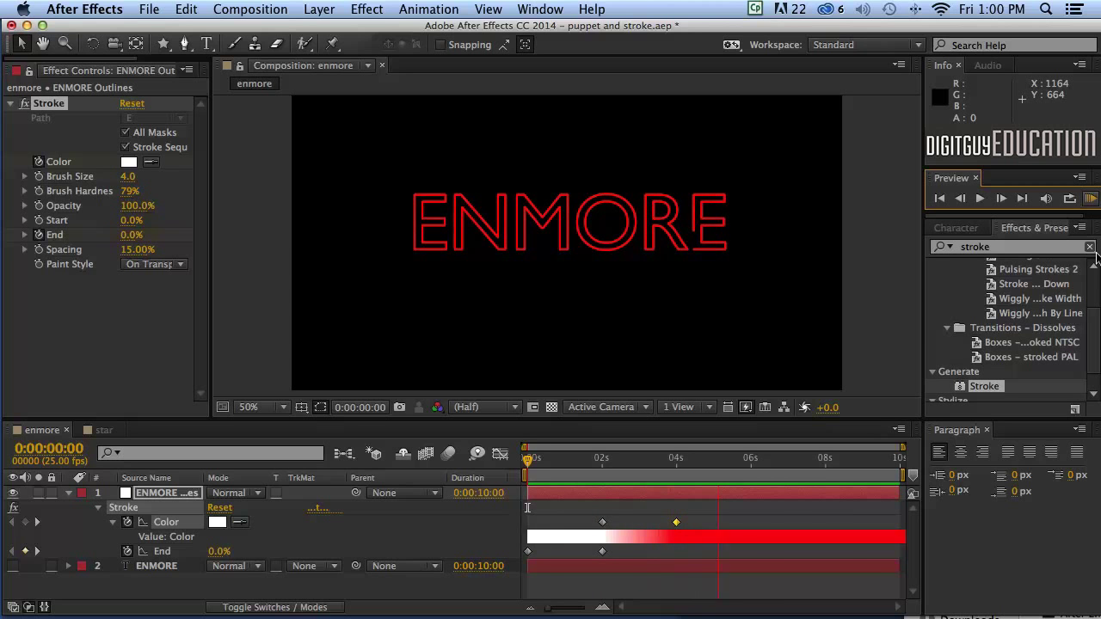
key(space)
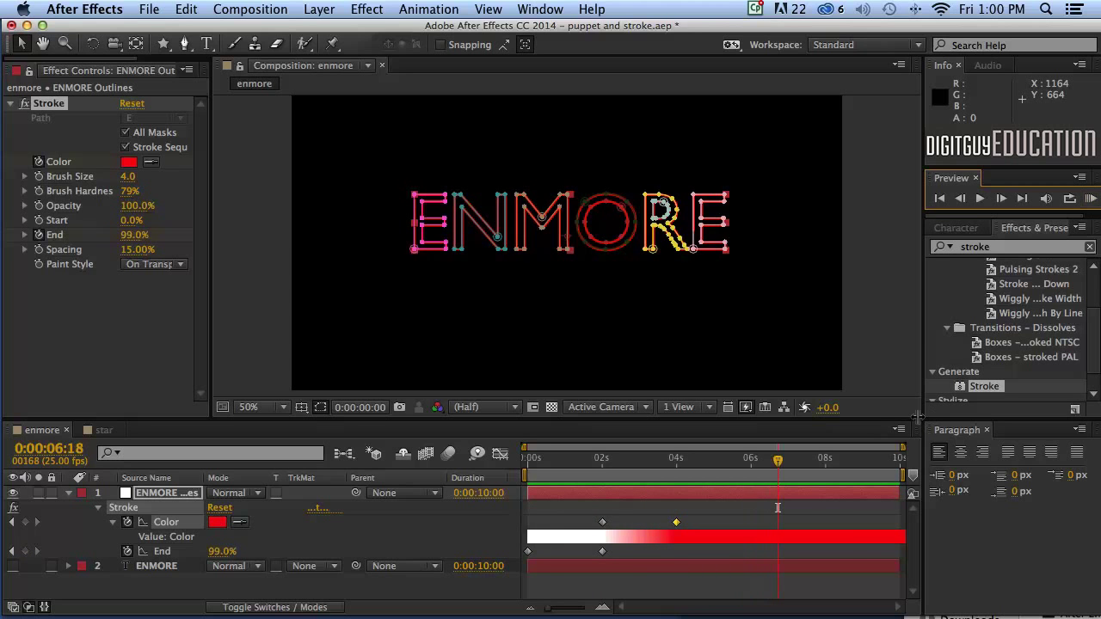
Set Stroke Color to blue (0C38F8) at 0:00:06:20 and preview the red-to-blue shift.
click(780, 458)
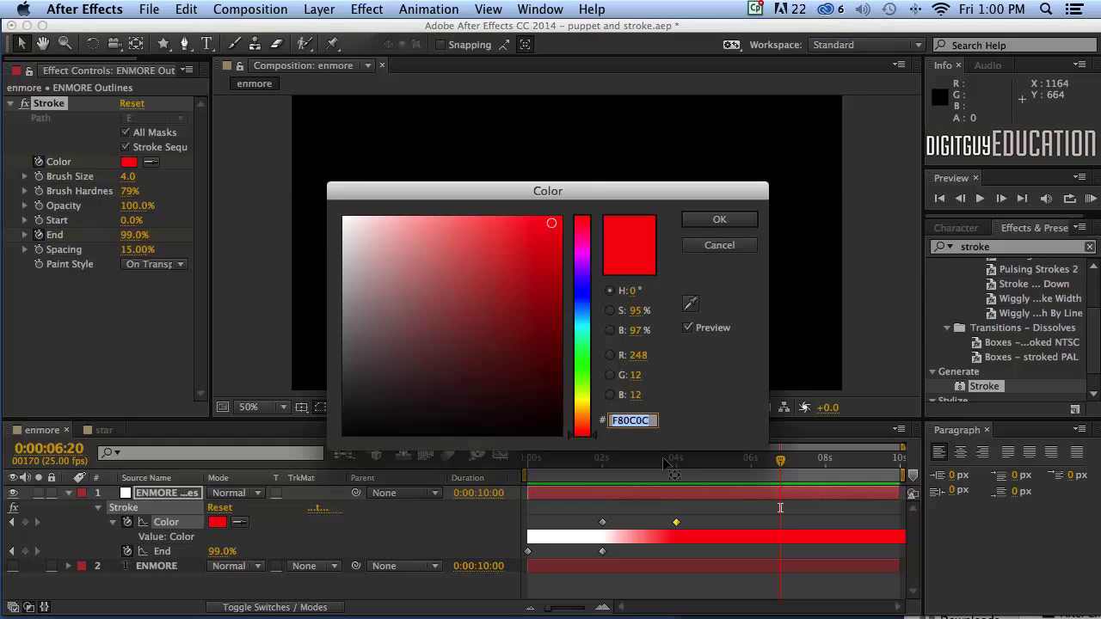
click(582, 295)
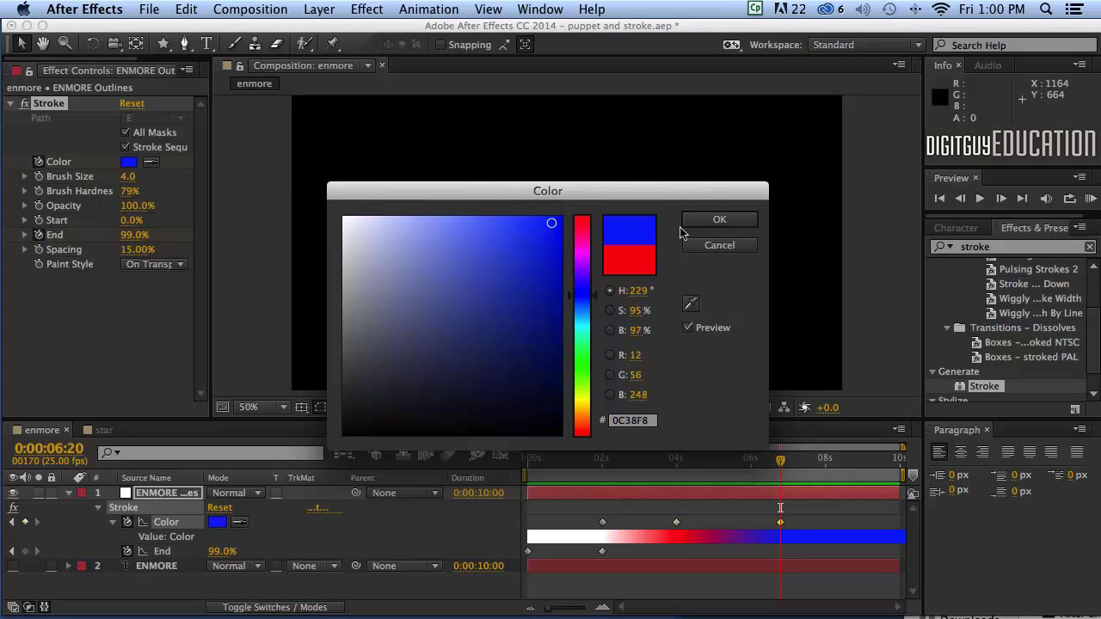
click(714, 220)
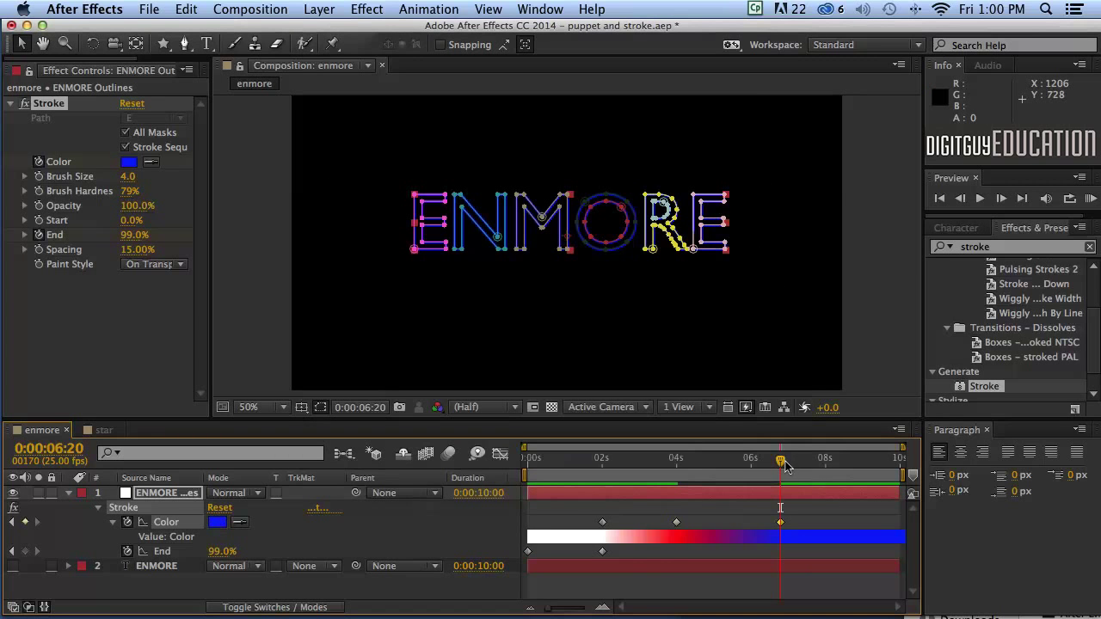
drag(785, 465, 477, 448)
click(1091, 198)
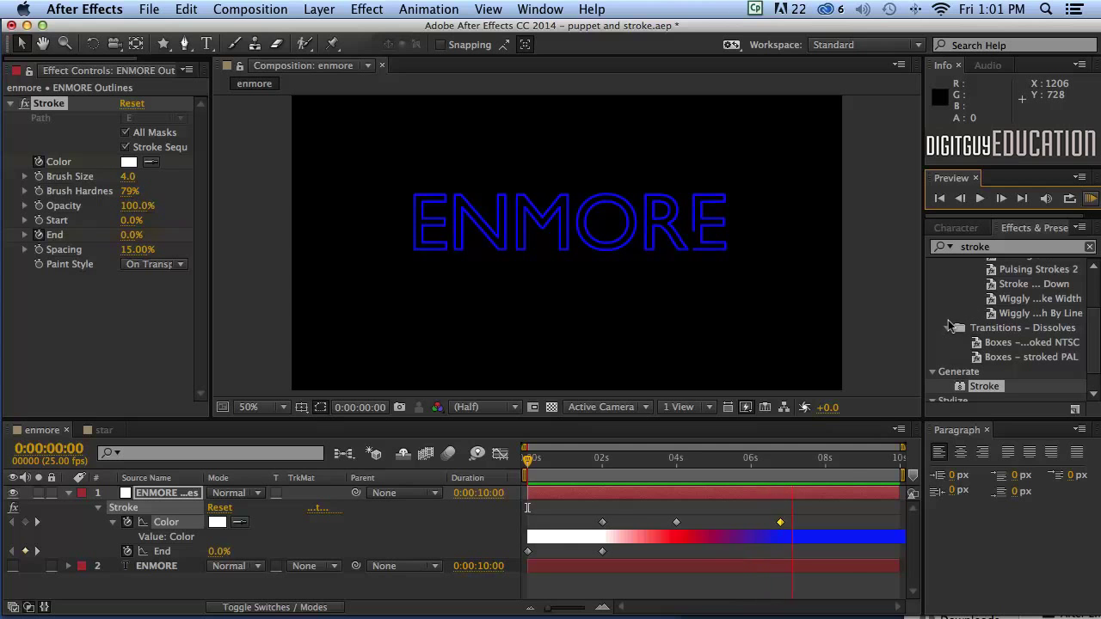
key(space)
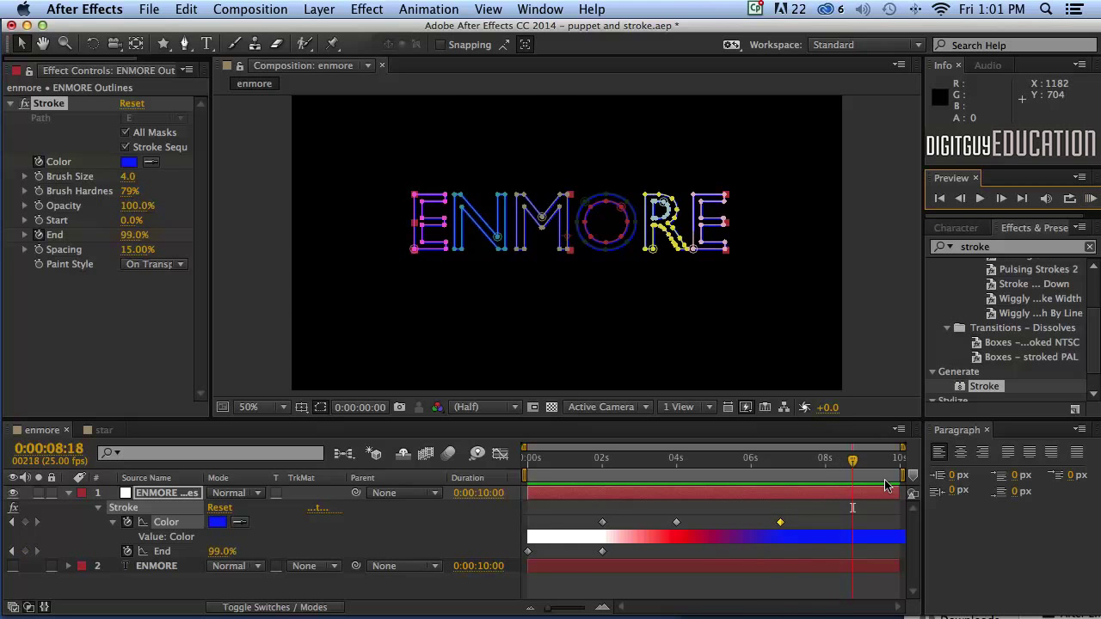
Add a Brush Size keyframe at 4.0 at 0:00:01:24 and reveal it with U.
drag(853, 465, 518, 461)
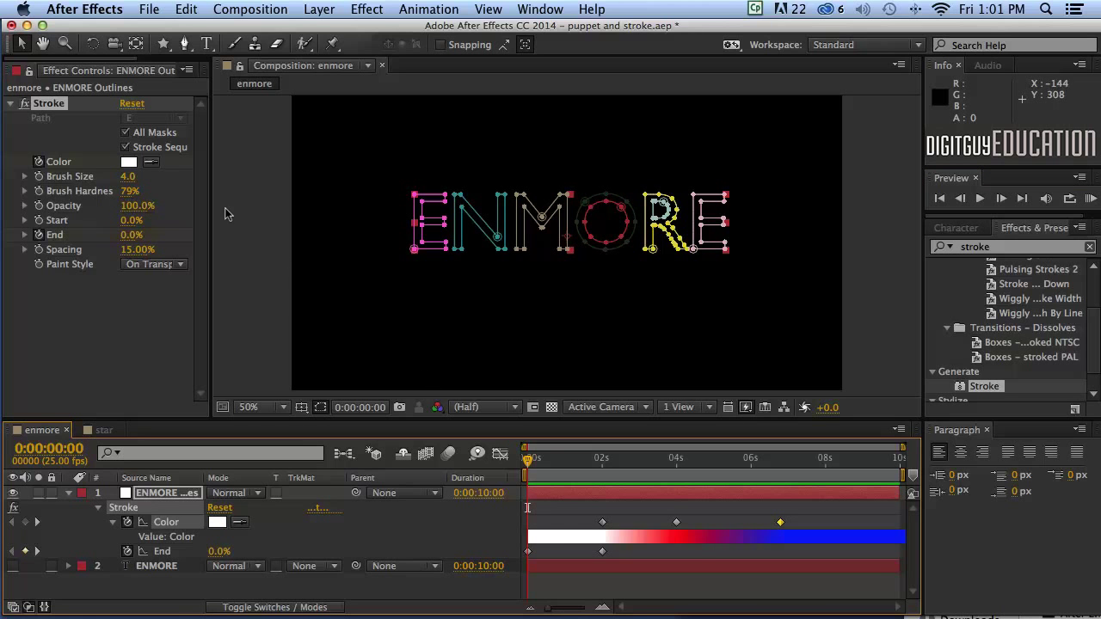
drag(529, 461, 601, 461)
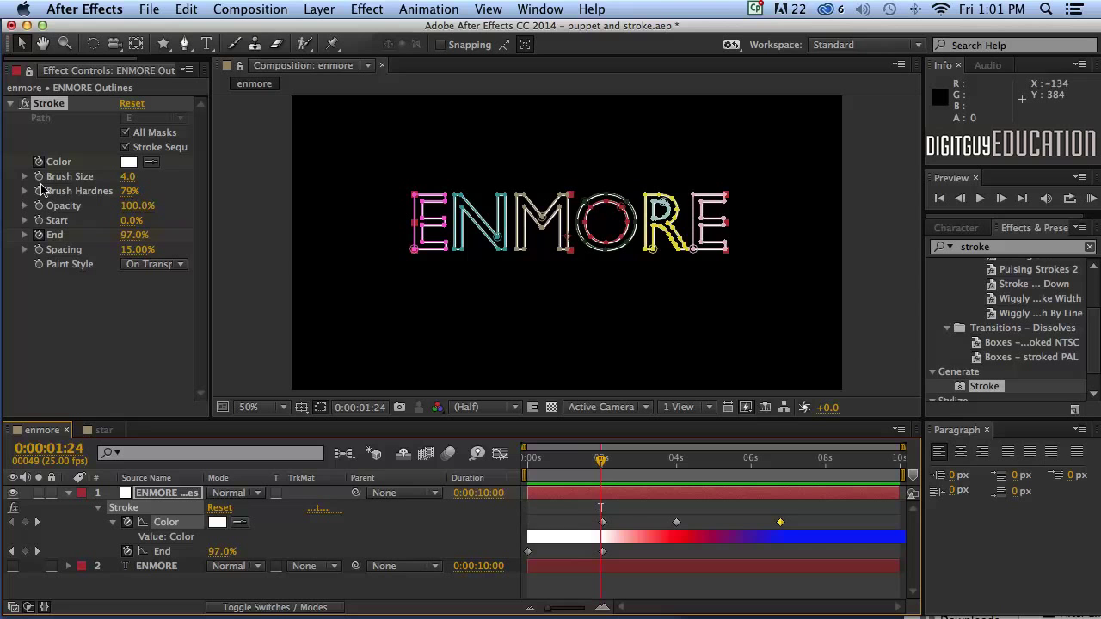
click(43, 177)
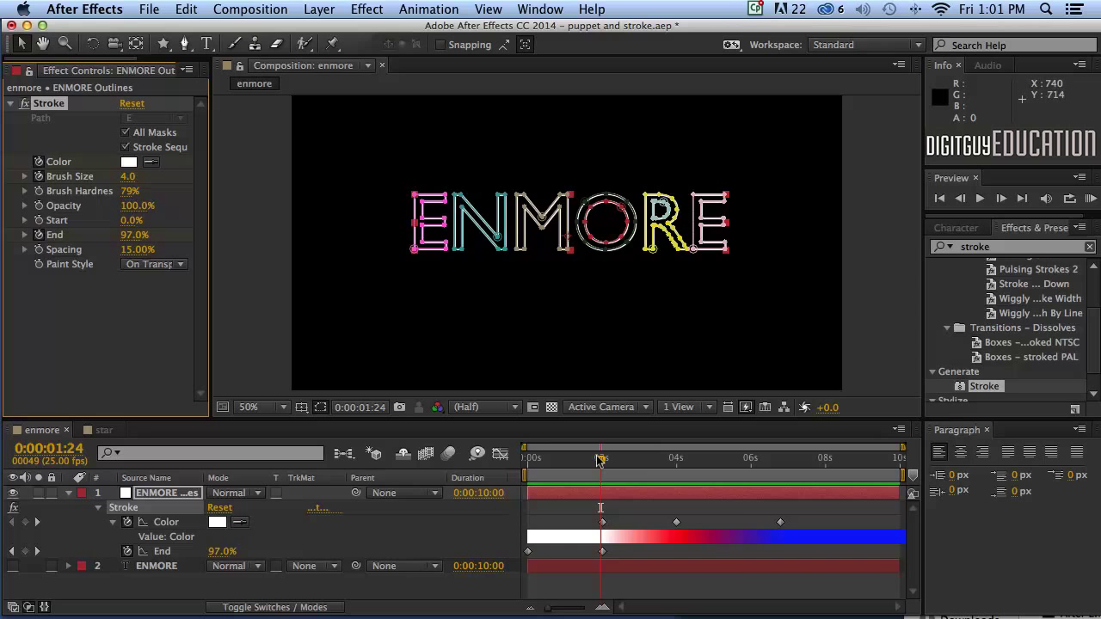
key(u)
key(u)
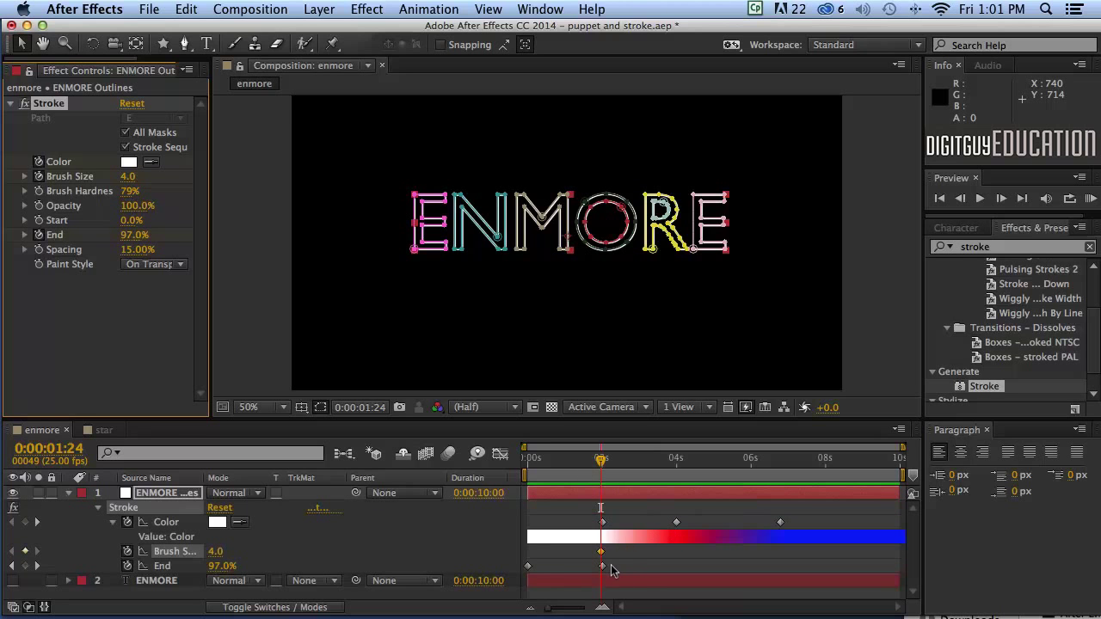
Raise Brush Size to 6.3 at 0:00:03:24 and preview the thickening stroke.
drag(601, 460, 675, 459)
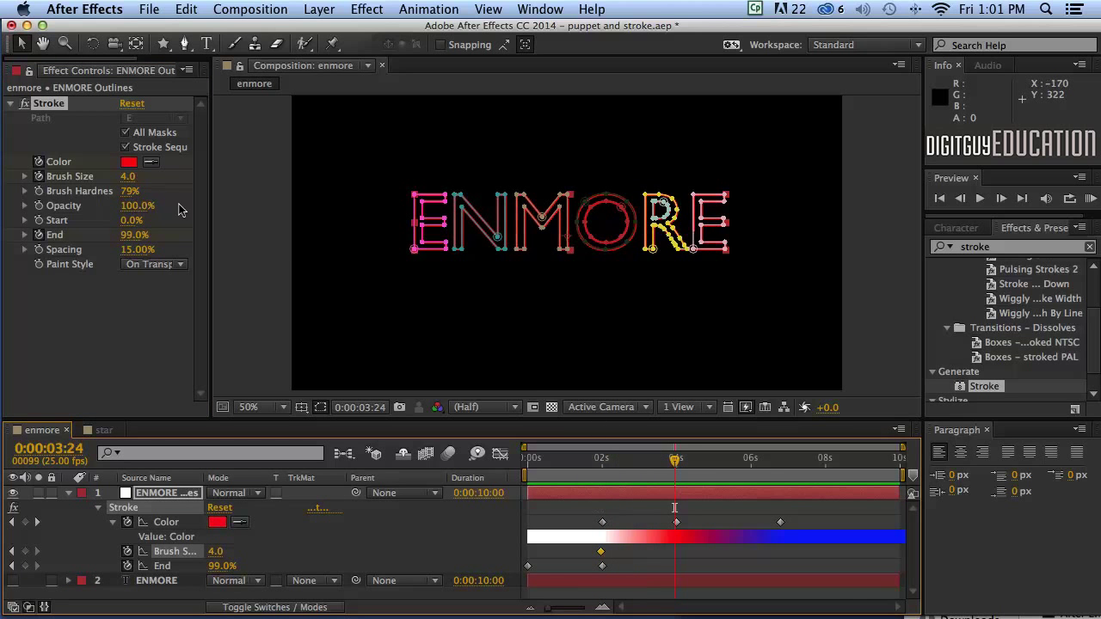
click(117, 174)
drag(123, 175, 137, 164)
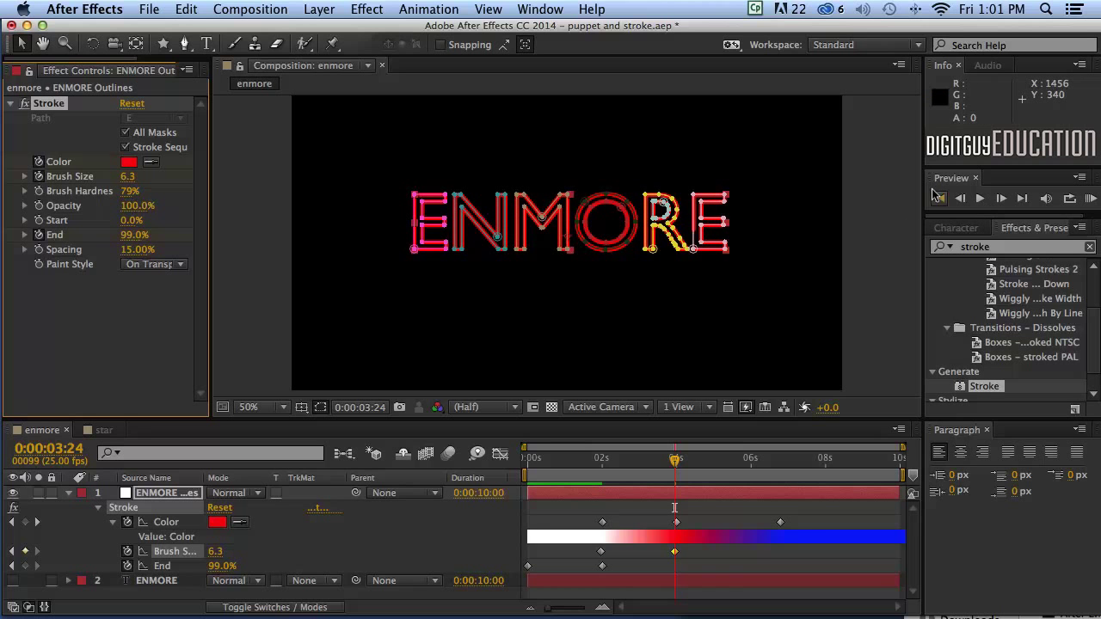
click(939, 198)
click(1091, 198)
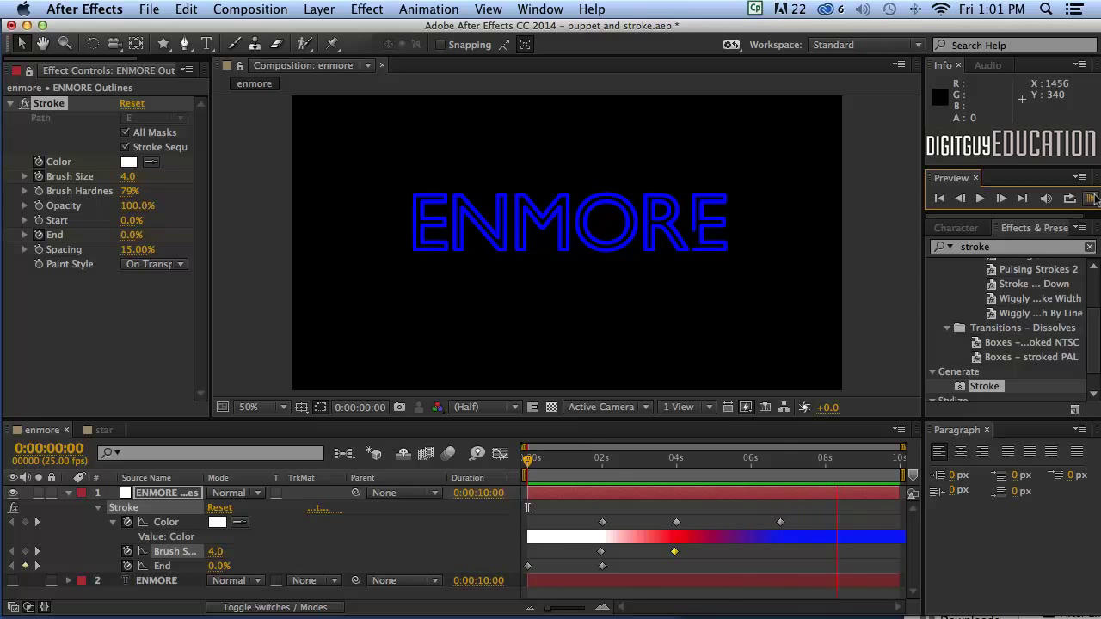
click(593, 497)
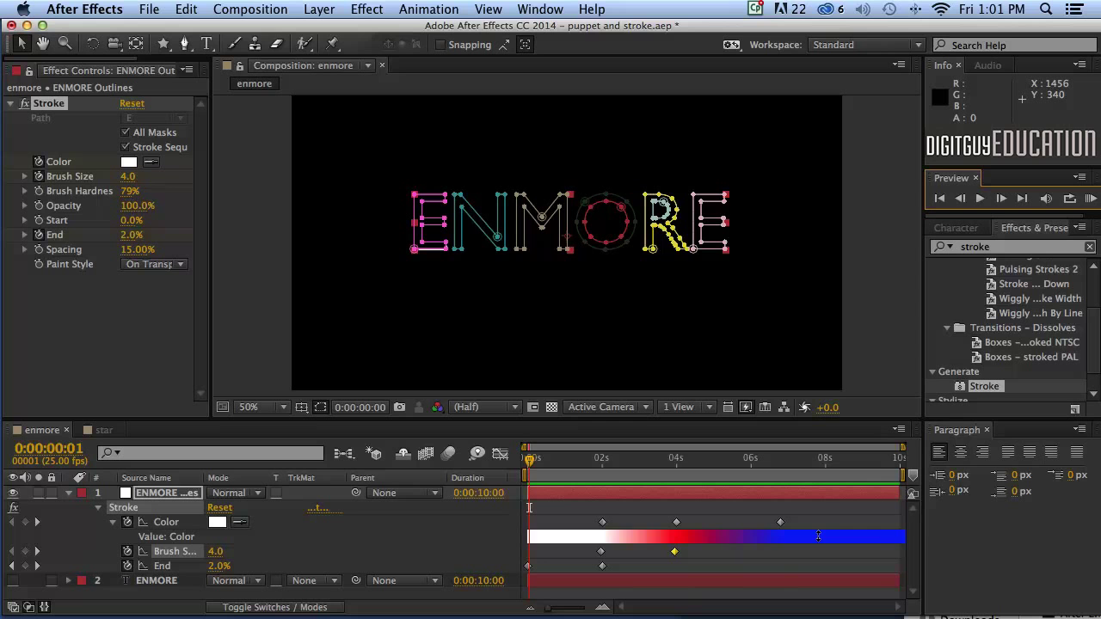
Move the blue Color keyframe earlier and paste both End keyframes at 0:00:07:11.
drag(777, 523, 745, 525)
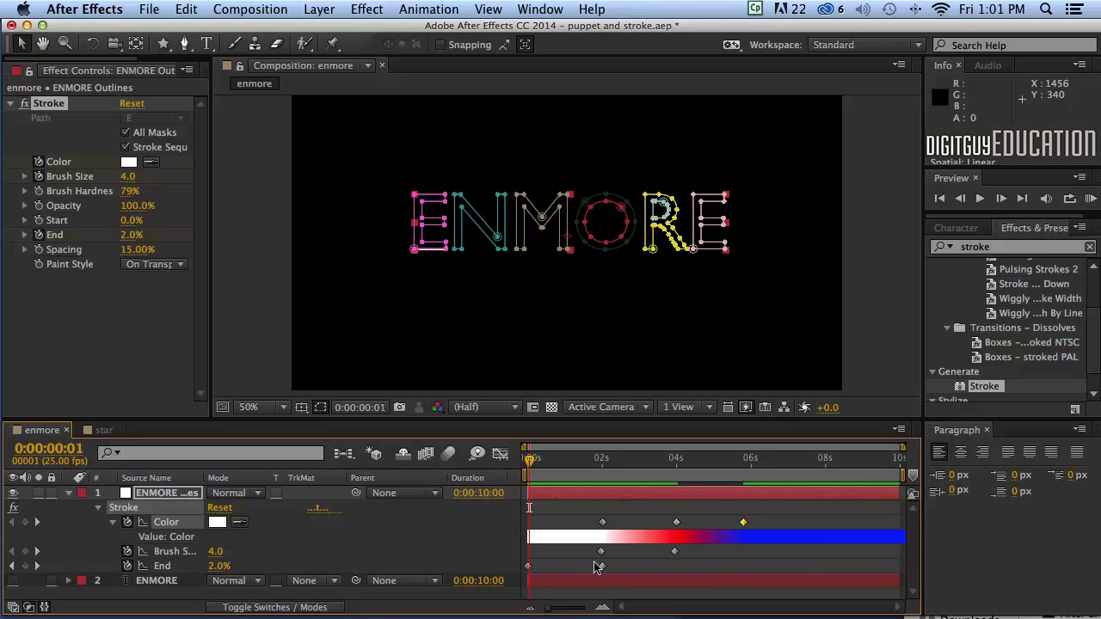
drag(616, 564, 507, 583)
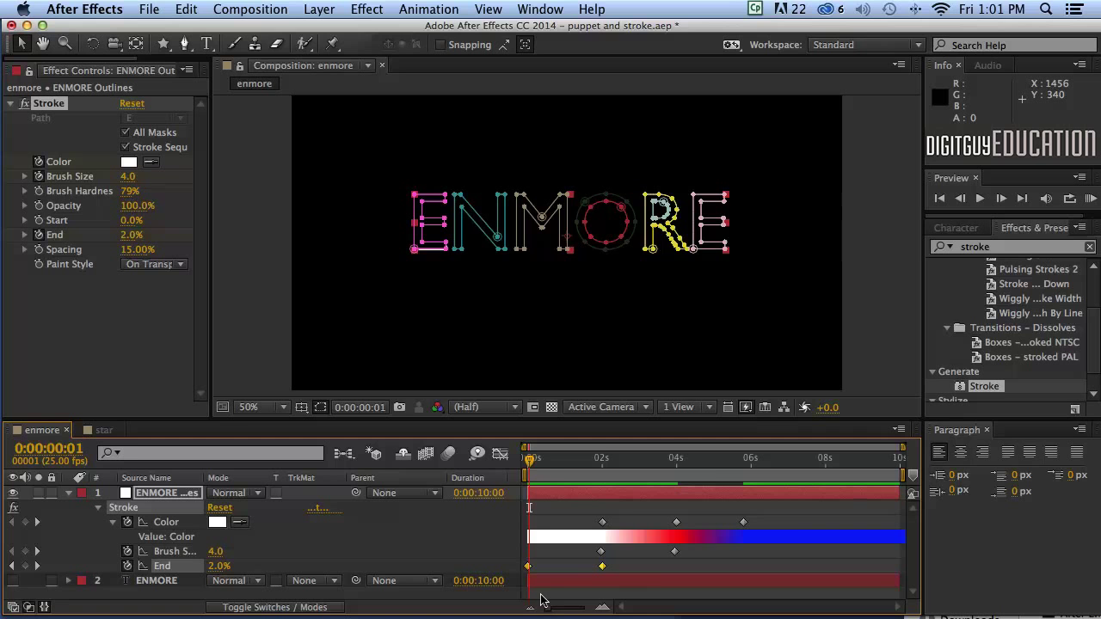
drag(529, 461, 804, 465)
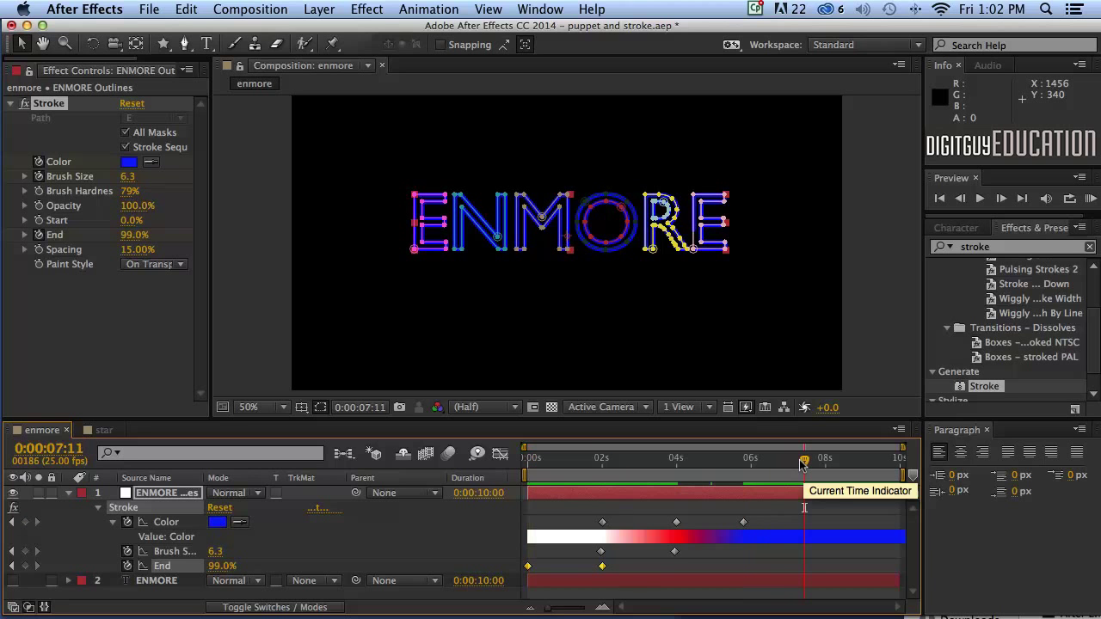
key(super+v)
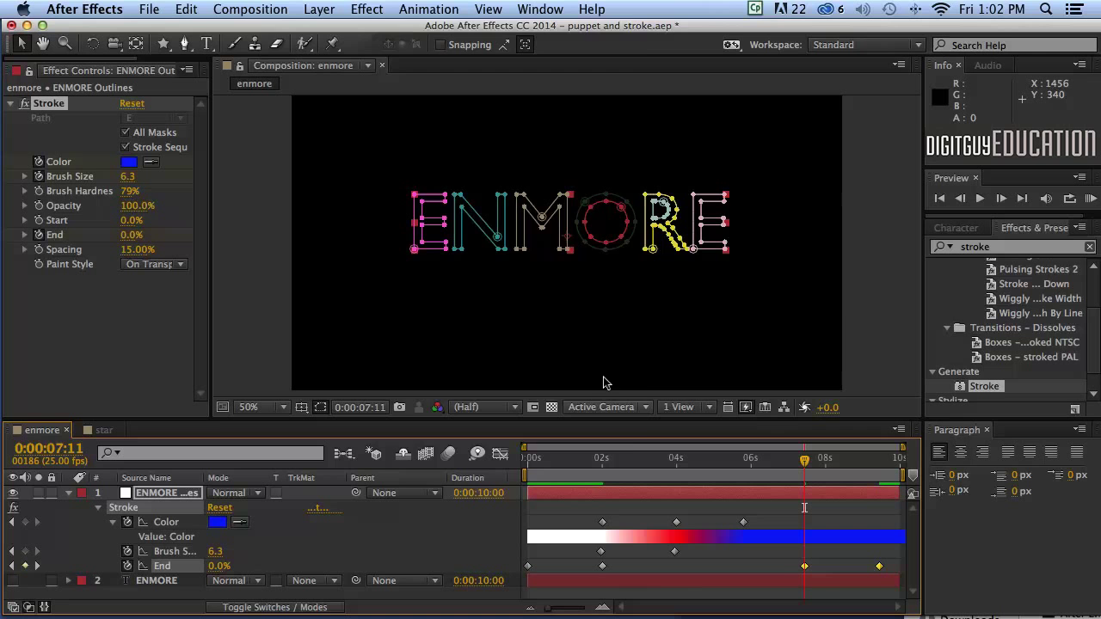
Time-reverse the pasted End keyframes via Keyframe Assistant so the stroke draws off.
click(413, 7)
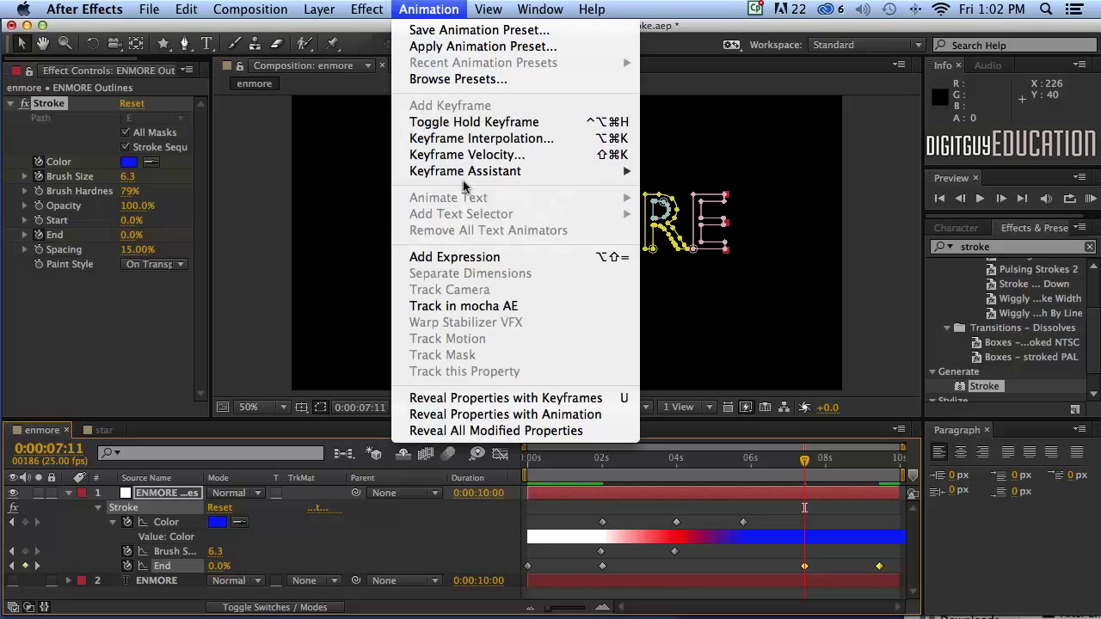
mouse_move(602, 172)
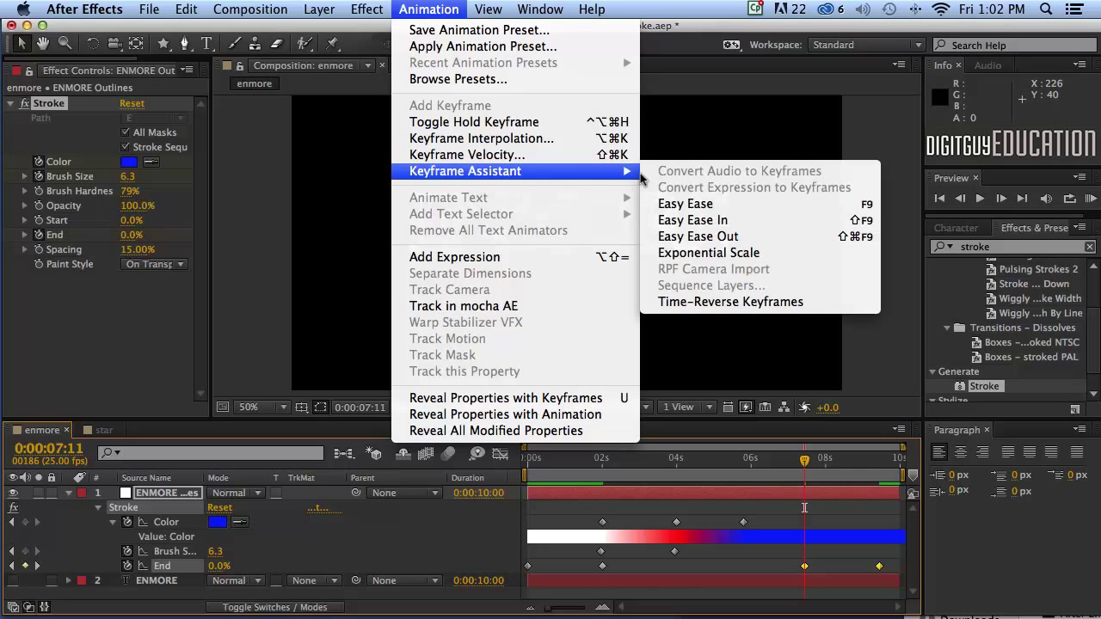
click(744, 302)
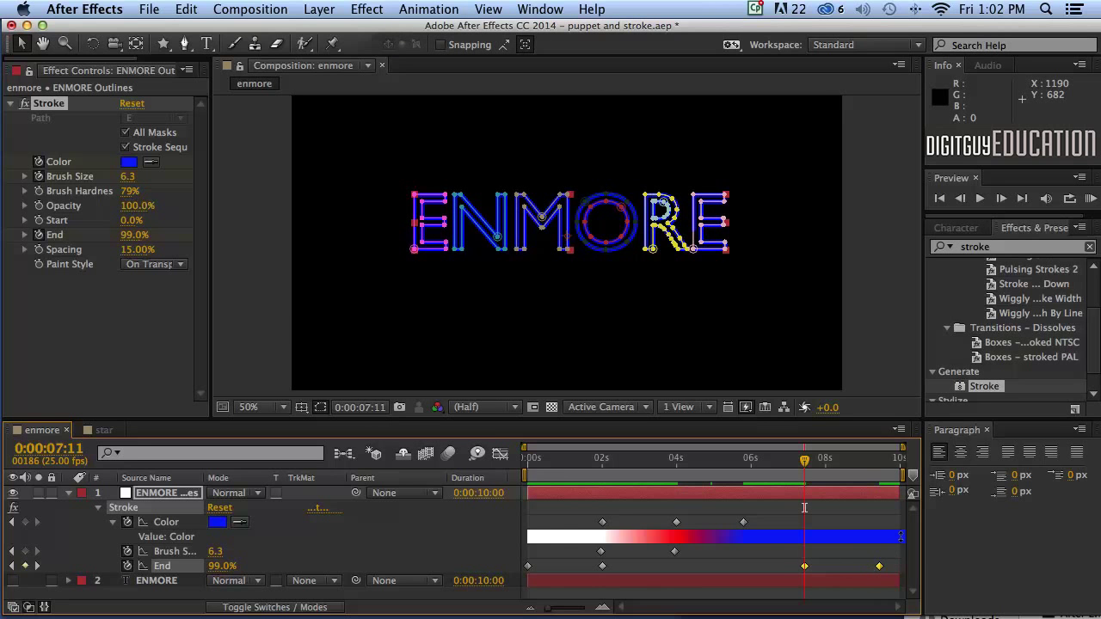
drag(798, 460, 528, 458)
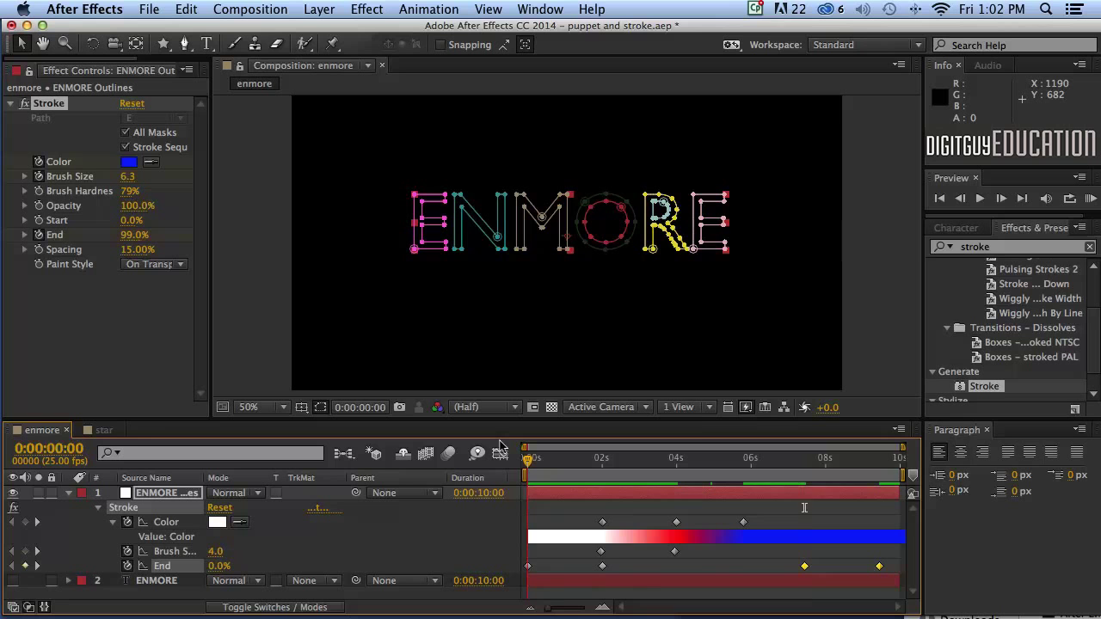
click(1089, 199)
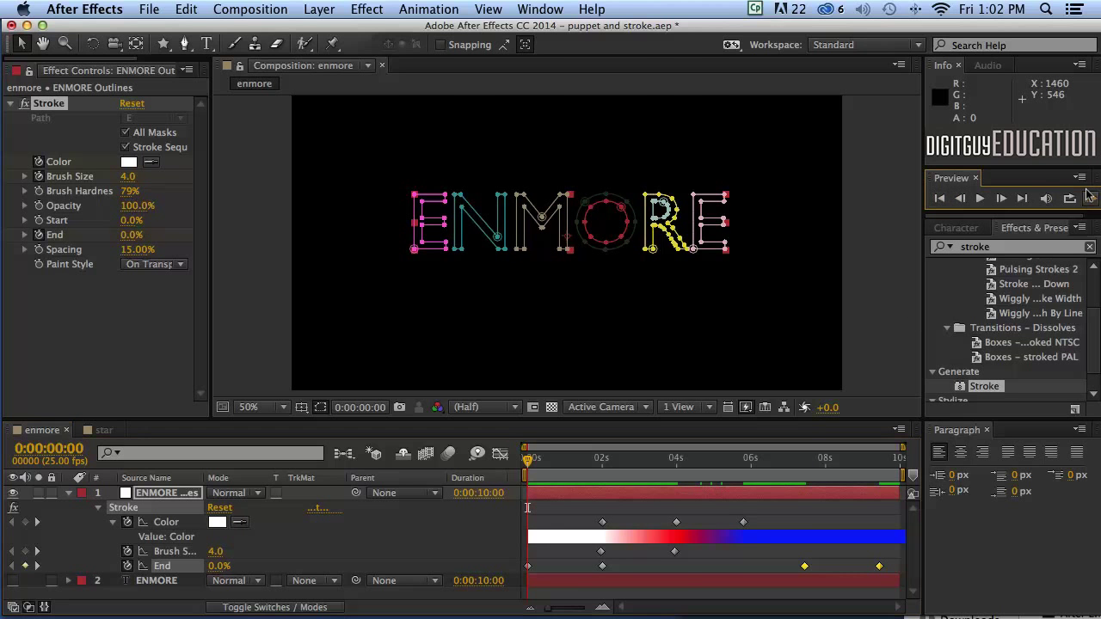